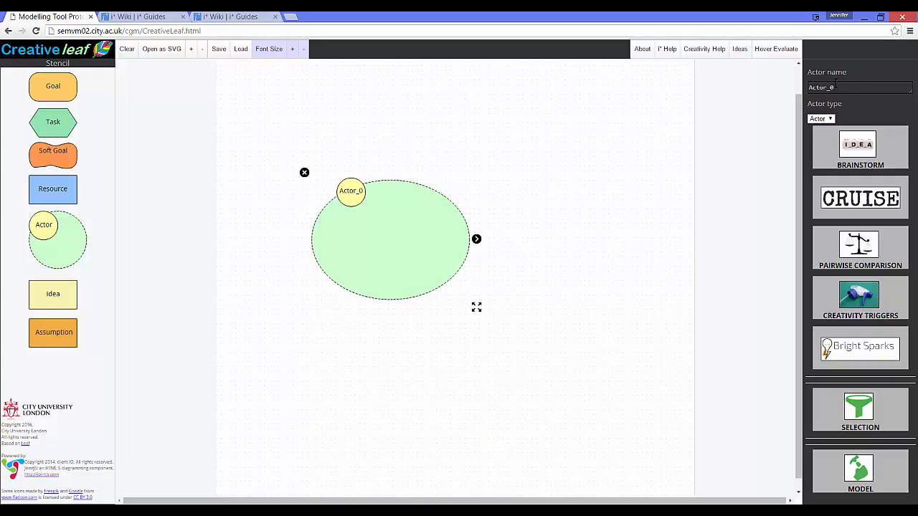
- Name the actor Shopper, then move it toward the upper part of the canvas and enlarge its boundary
{"action": "left_click", "coordinate": [835, 87]}
{"action": "double_click", "coordinate": [831, 87]}
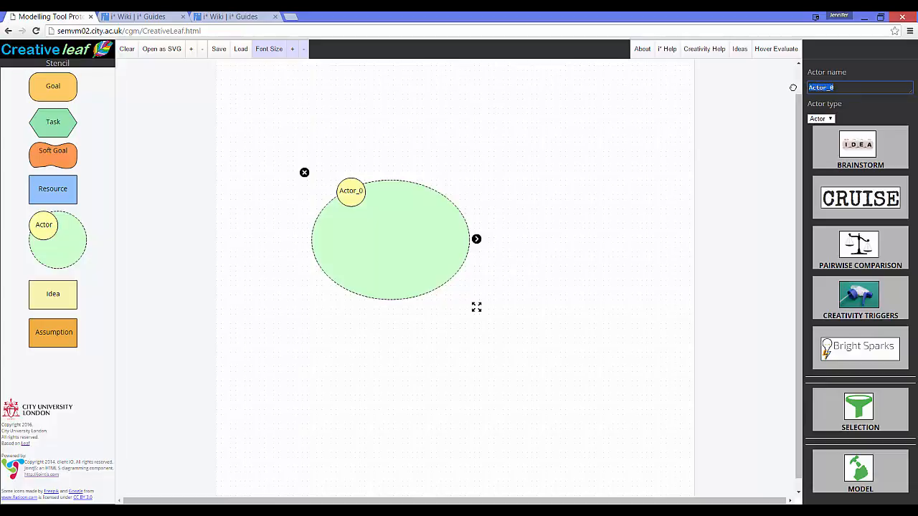
{"action": "type", "text": "Shopper"}
{"action": "left_click", "coordinate": [463, 194]}
{"action": "left_click_drag", "start_coordinate": [413, 214], "coordinate": [381, 189]}
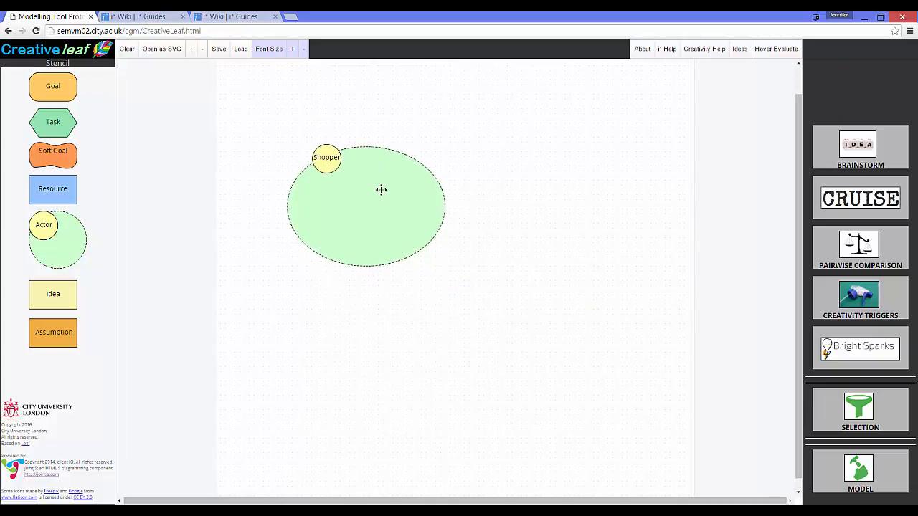
{"action": "left_click_drag", "start_coordinate": [453, 286], "coordinate": [485, 312]}
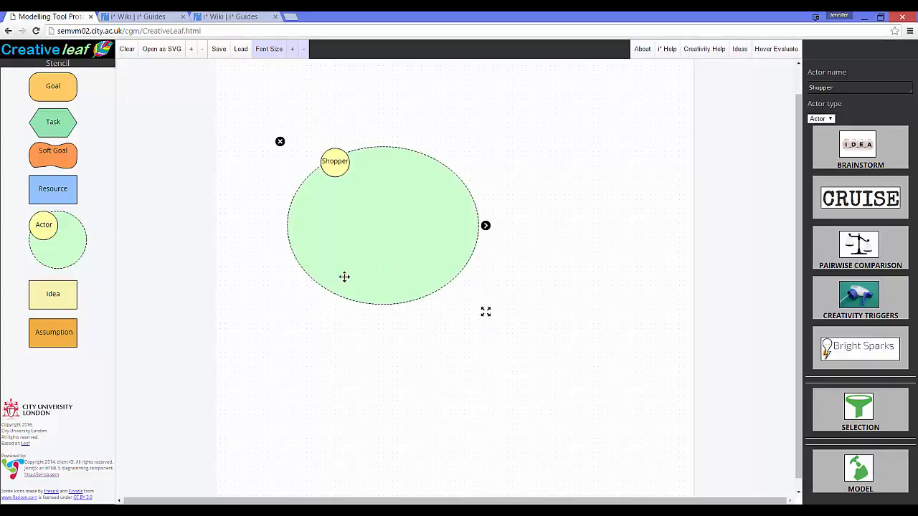
- Add a goal named "Get help shopping" near the top inside the Shopper actor
{"action": "left_click_drag", "start_coordinate": [53, 86], "coordinate": [387, 184]}
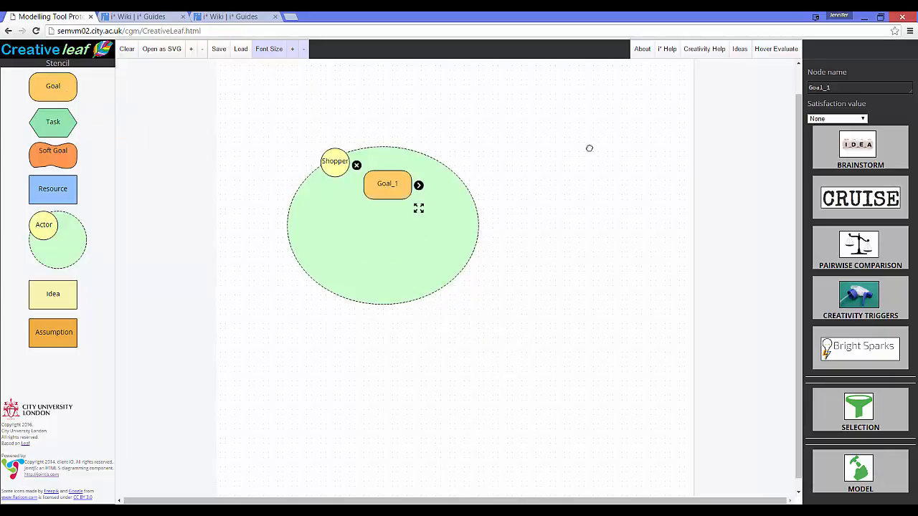
{"action": "left_click_drag", "start_coordinate": [833, 87], "coordinate": [775, 88]}
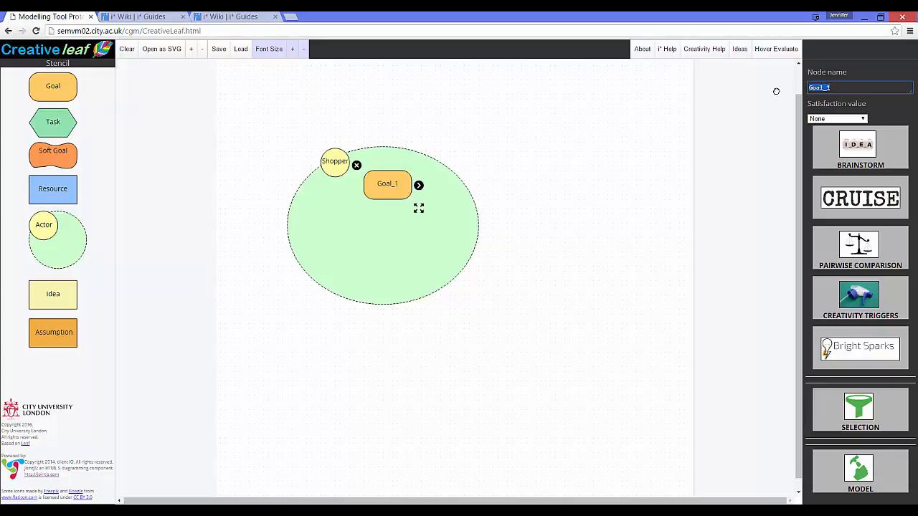
{"action": "type", "text": "Get help shopping"}
{"action": "left_click", "coordinate": [495, 246]}
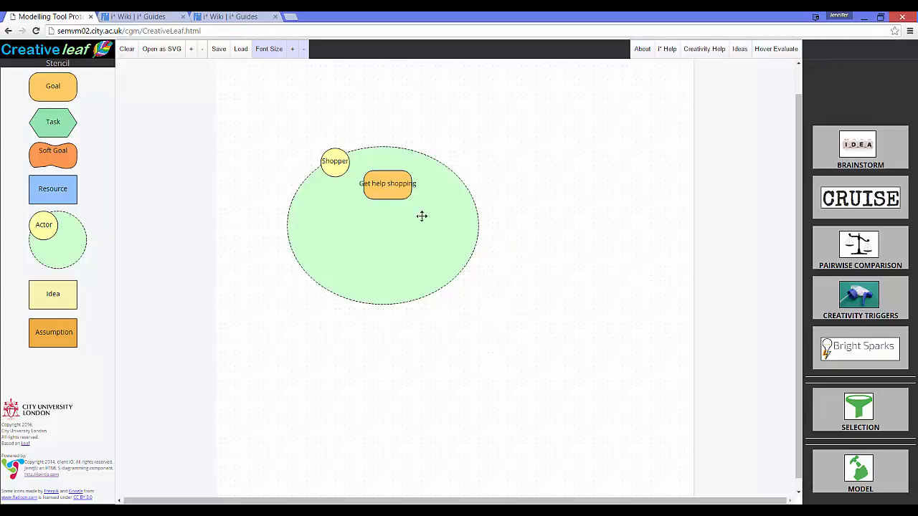
{"action": "left_click", "coordinate": [372, 185]}
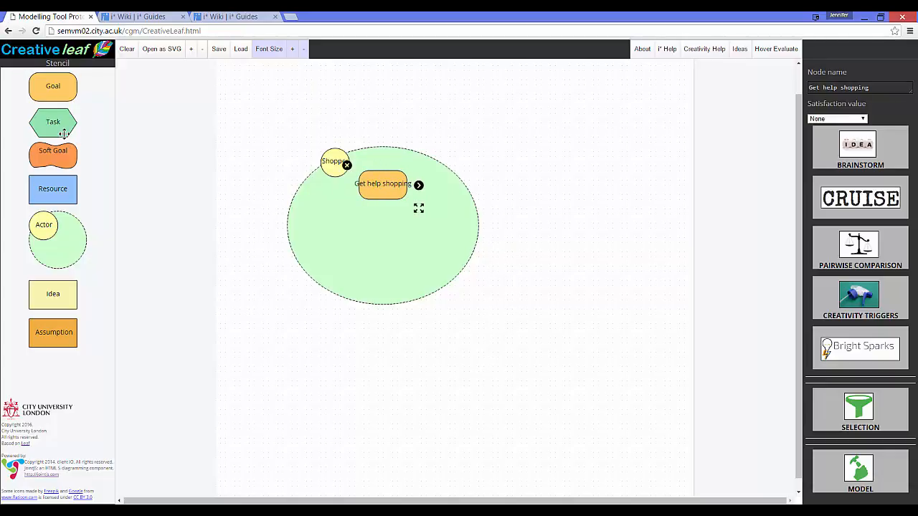
- Add a task named "Get reminders for gifts" inside Shopper, below and left of the goal
{"action": "left_click_drag", "start_coordinate": [66, 128], "coordinate": [329, 230]}
{"action": "left_click_drag", "start_coordinate": [860, 87], "coordinate": [790, 83]}
{"action": "type", "text": "Get reminders for gifts"}
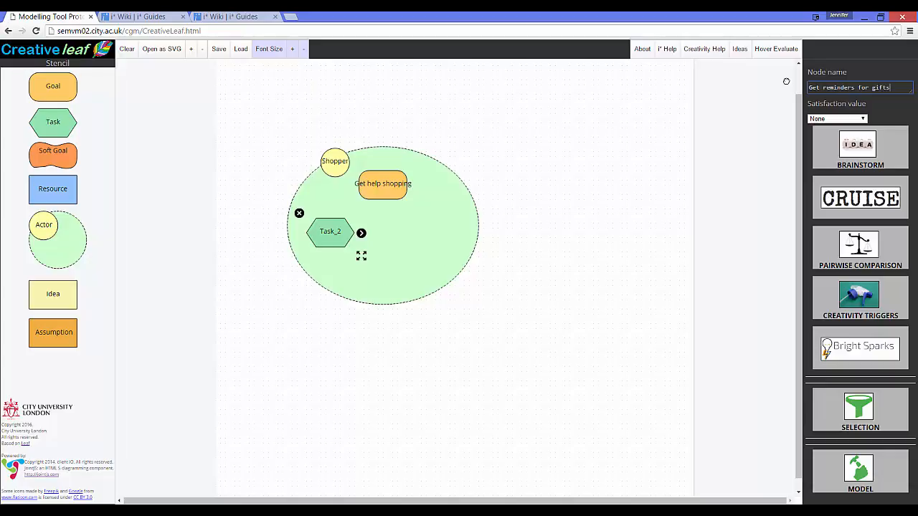
{"action": "left_click", "coordinate": [412, 369]}
- Add a second task named "Get help picking gifts" beside the first and space the two tasks apart below the goal
{"action": "left_click_drag", "start_coordinate": [51, 119], "coordinate": [397, 231]}
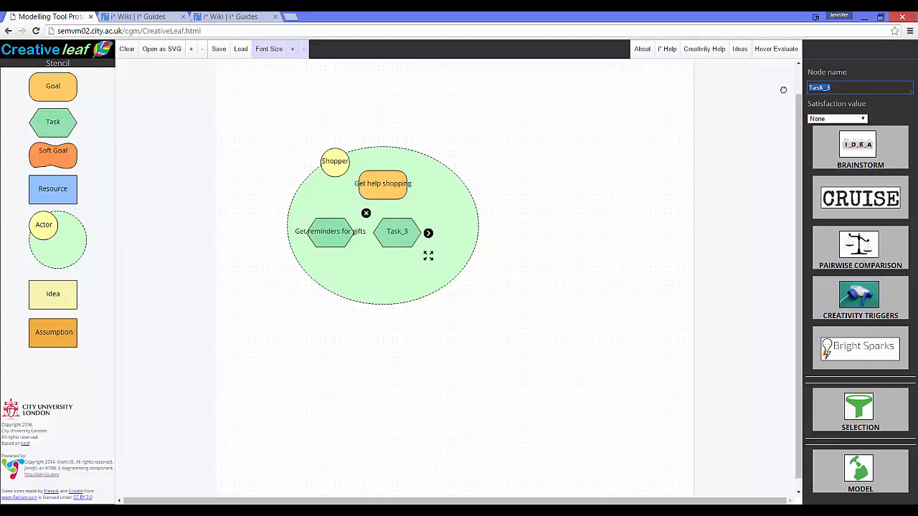
{"action": "type", "text": "Get reminders for gifts"}
{"action": "left_click", "coordinate": [436, 254]}
{"action": "left_click_drag", "start_coordinate": [392, 223], "coordinate": [412, 230]}
{"action": "left_click_drag", "start_coordinate": [329, 228], "coordinate": [325, 242]}
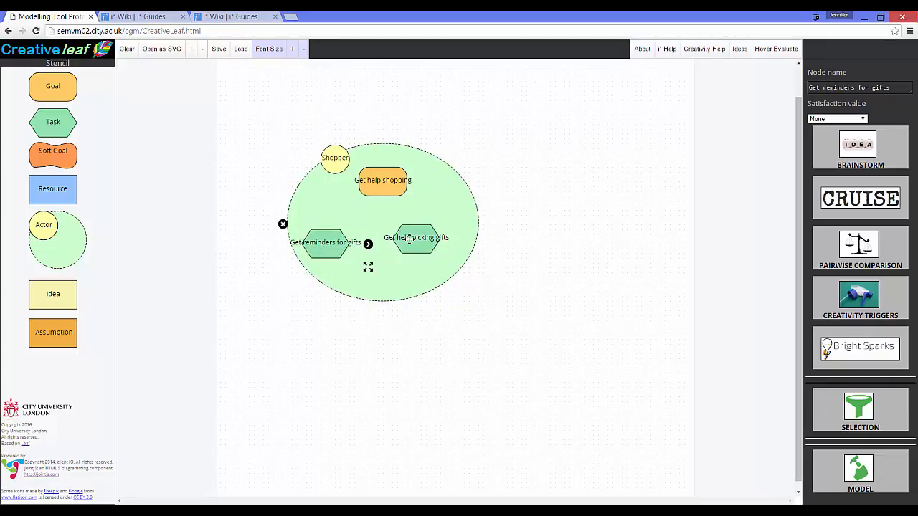
- Link both gift tasks to the "Get help shopping" goal with and-decomposition links and align the tasks
{"action": "left_click_drag", "start_coordinate": [409, 241], "coordinate": [383, 181]}
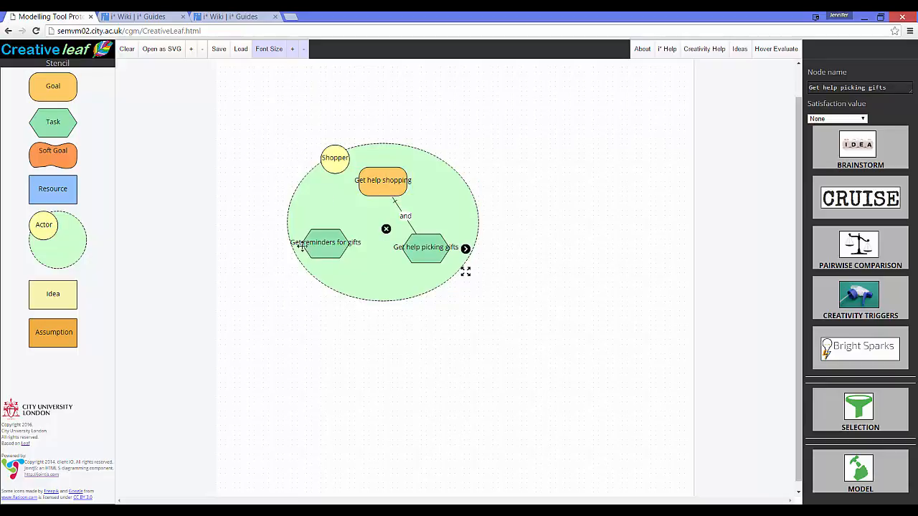
{"action": "left_click_drag", "start_coordinate": [317, 249], "coordinate": [383, 182]}
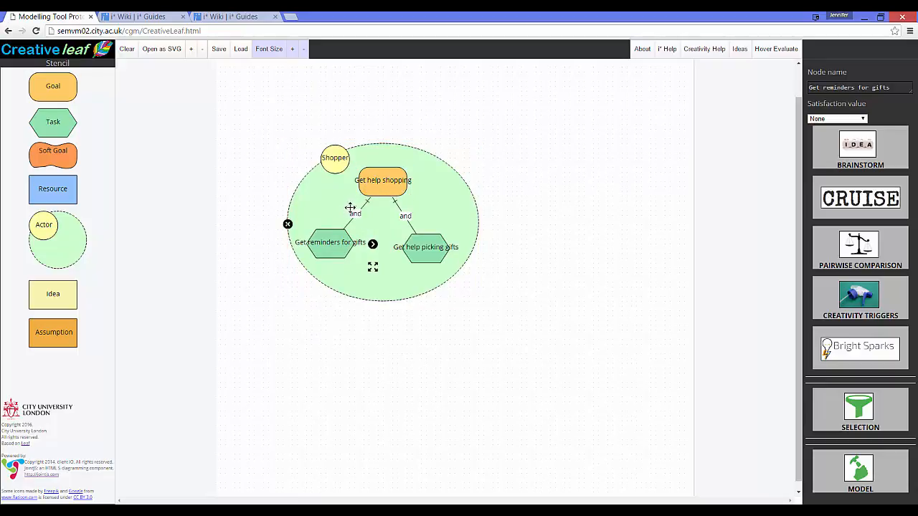
{"action": "mouse_move", "coordinate": [350, 228]}
{"action": "left_click", "coordinate": [419, 248]}
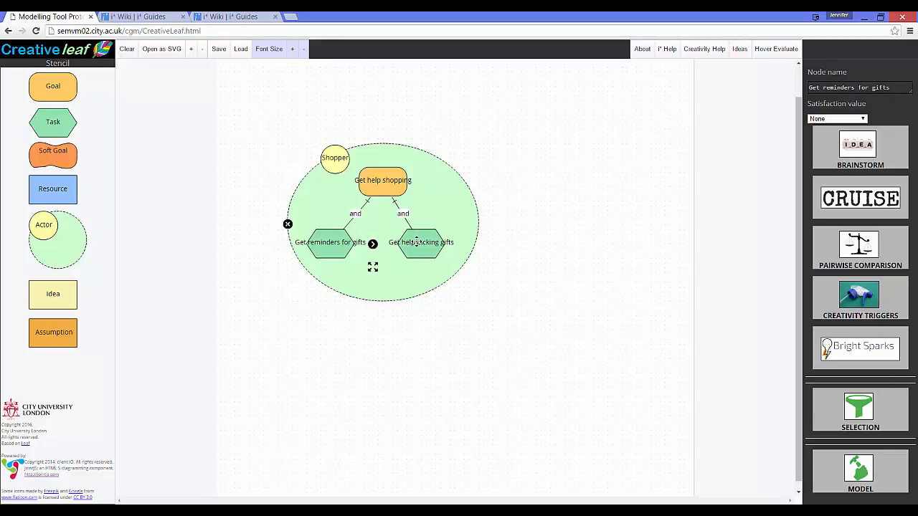
{"action": "left_click", "coordinate": [333, 243]}
- Enlarge the Shopper actor and add a third task named "Get help with budget" right of "Get help picking gifts"
{"action": "left_click", "coordinate": [459, 258]}
{"action": "left_click_drag", "start_coordinate": [485, 308], "coordinate": [533, 326]}
{"action": "left_click_drag", "start_coordinate": [57, 123], "coordinate": [487, 248]}
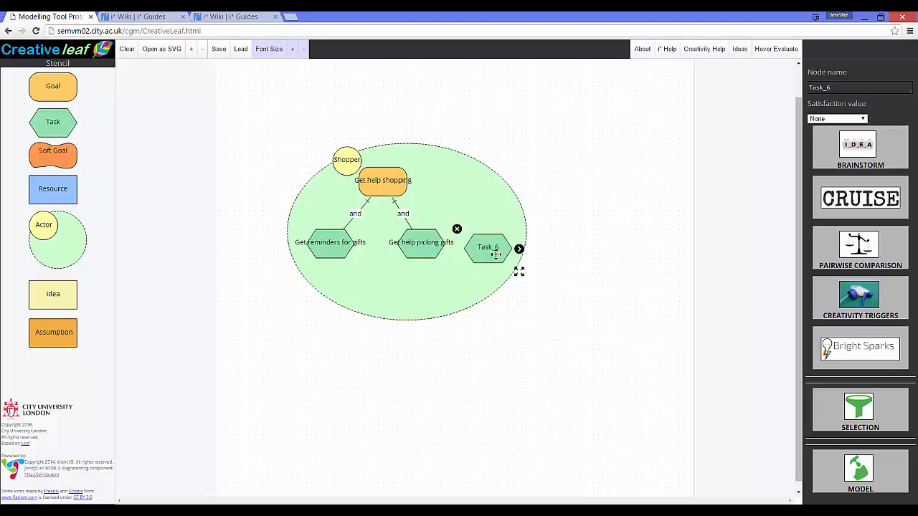
{"action": "key", "text": "BackSpace"}
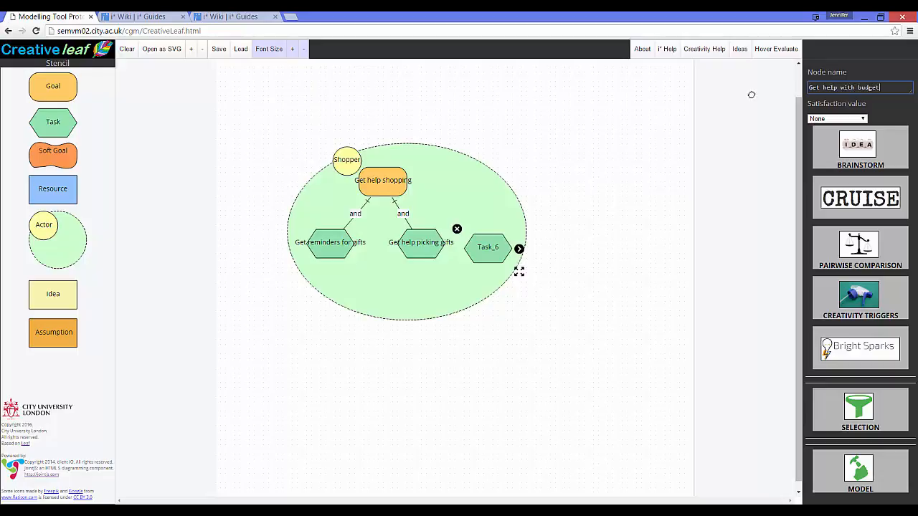
{"action": "type", "text": "Get help with budget"}
{"action": "left_click", "coordinate": [551, 221]}
- Link "Get help with budget" to the "Get help shopping" goal with an and-decomposition and center "Get help picking gifts" under the goal
{"action": "left_click", "coordinate": [489, 241]}
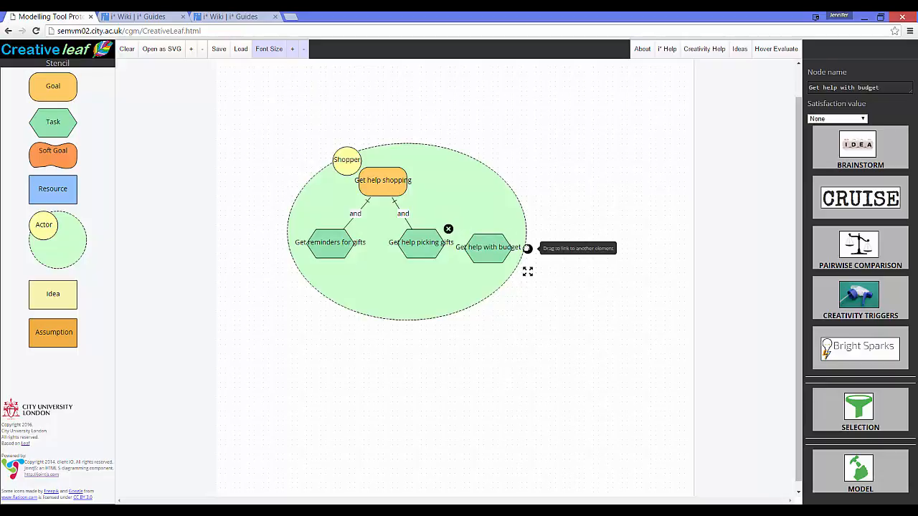
{"action": "left_click_drag", "start_coordinate": [527, 249], "coordinate": [414, 182]}
{"action": "left_click_drag", "start_coordinate": [410, 250], "coordinate": [396, 258]}
{"action": "left_click", "coordinate": [487, 247]}
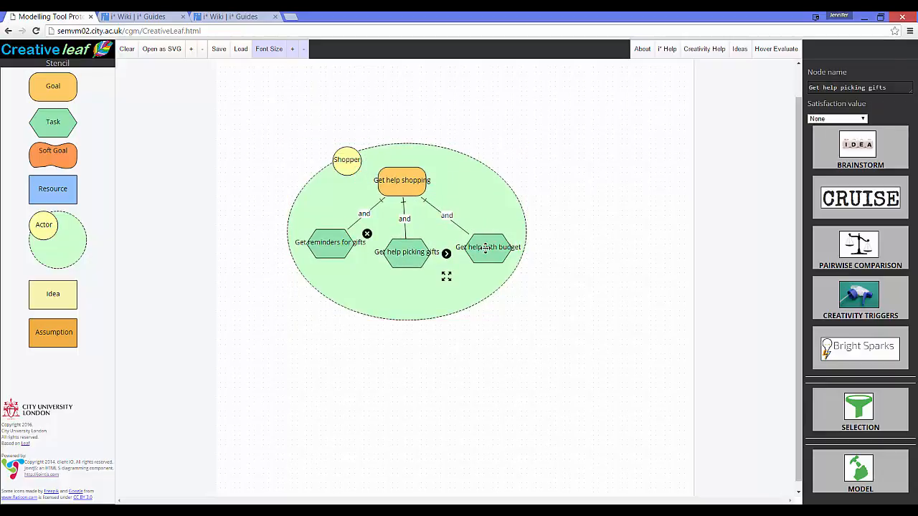
- Add a soft goal named "Stay on budget" right of the goal and position it above the "Get help with budget" task
{"action": "left_click_drag", "start_coordinate": [59, 161], "coordinate": [485, 189]}
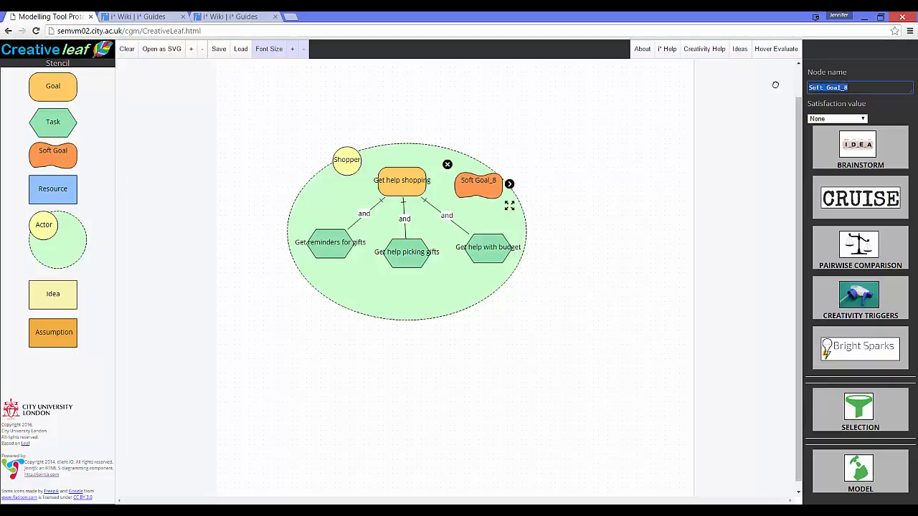
{"action": "type", "text": "Stay on budget"}
{"action": "left_click", "coordinate": [525, 165]}
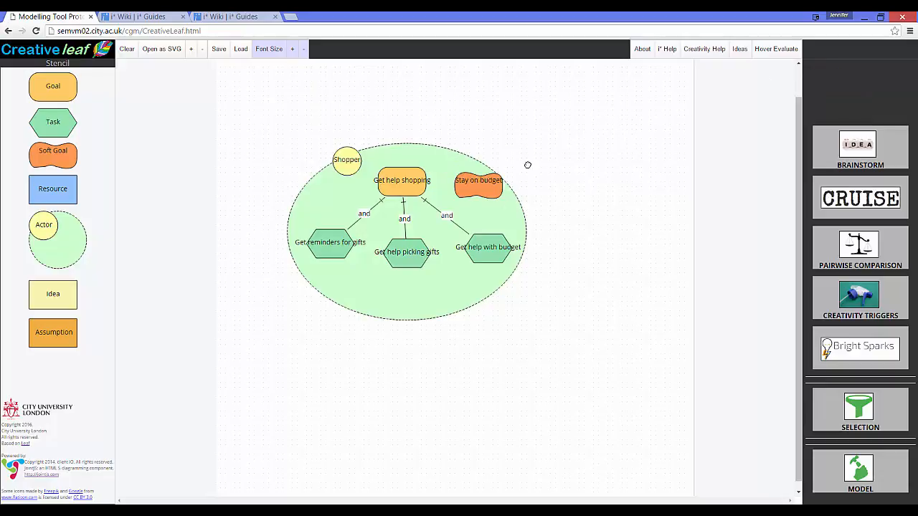
{"action": "left_click", "coordinate": [485, 194]}
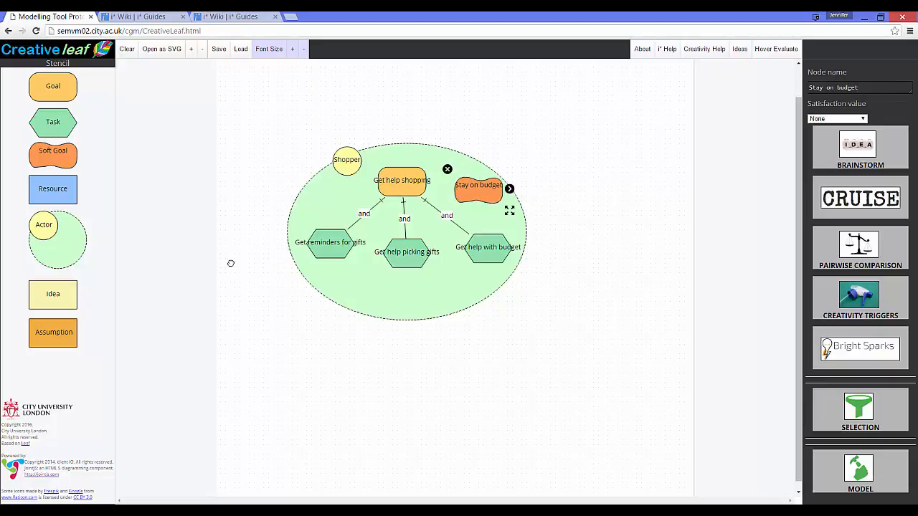
{"action": "left_click_drag", "start_coordinate": [491, 254], "coordinate": [486, 258]}
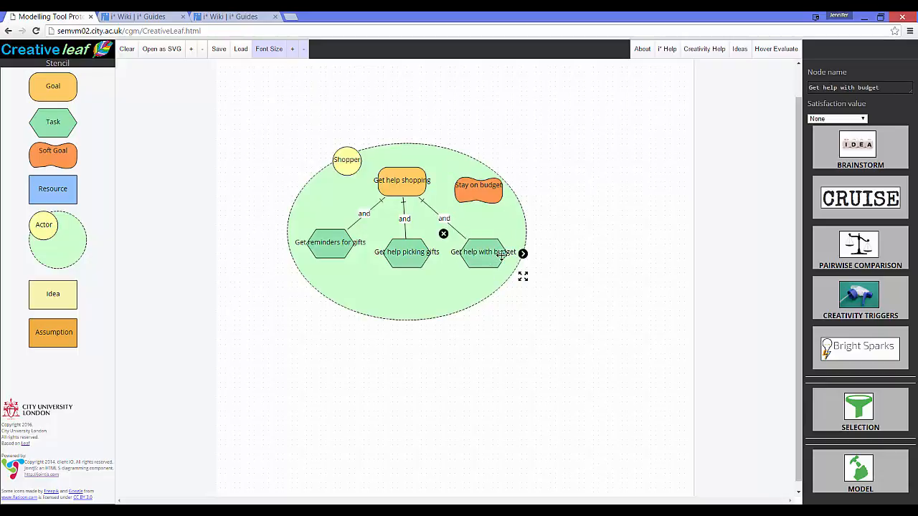
{"action": "left_click_drag", "start_coordinate": [494, 185], "coordinate": [509, 186]}
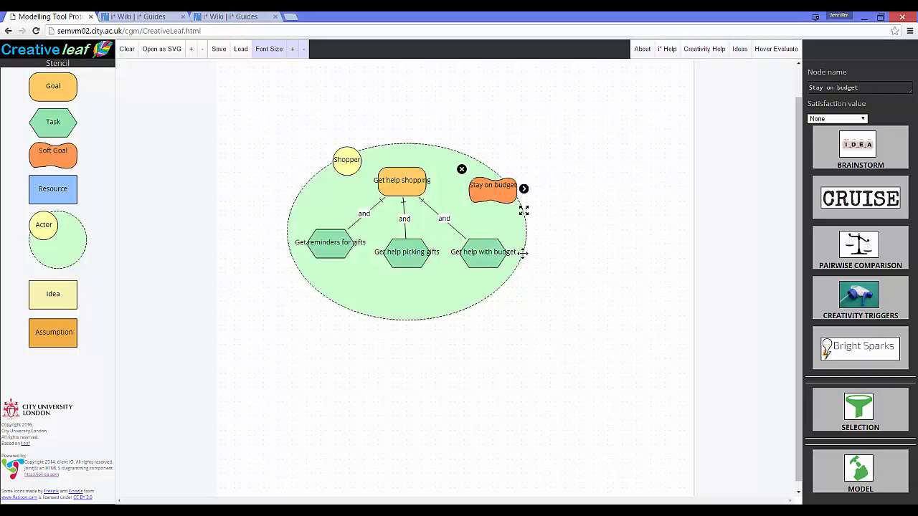
- Link "Get help with budget" to the "Stay on budget" soft goal and set the link type to Helps
{"action": "left_click", "coordinate": [485, 260]}
{"action": "left_click_drag", "start_coordinate": [523, 253], "coordinate": [492, 192]}
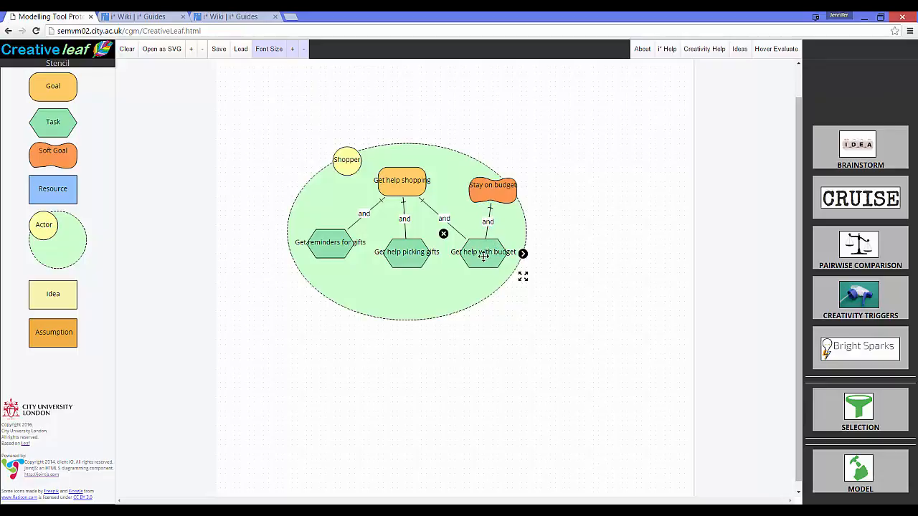
{"action": "left_click_drag", "start_coordinate": [484, 256], "coordinate": [480, 276]}
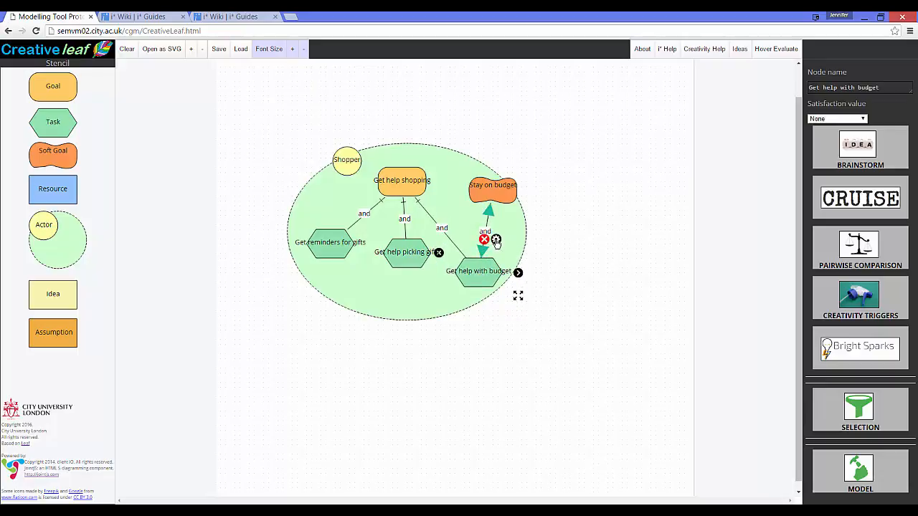
{"action": "left_click", "coordinate": [496, 240]}
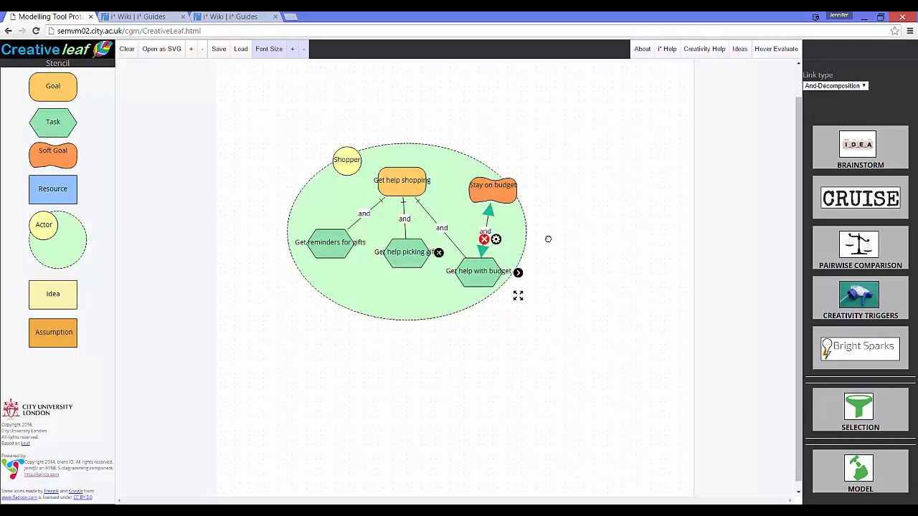
{"action": "left_click", "coordinate": [833, 86]}
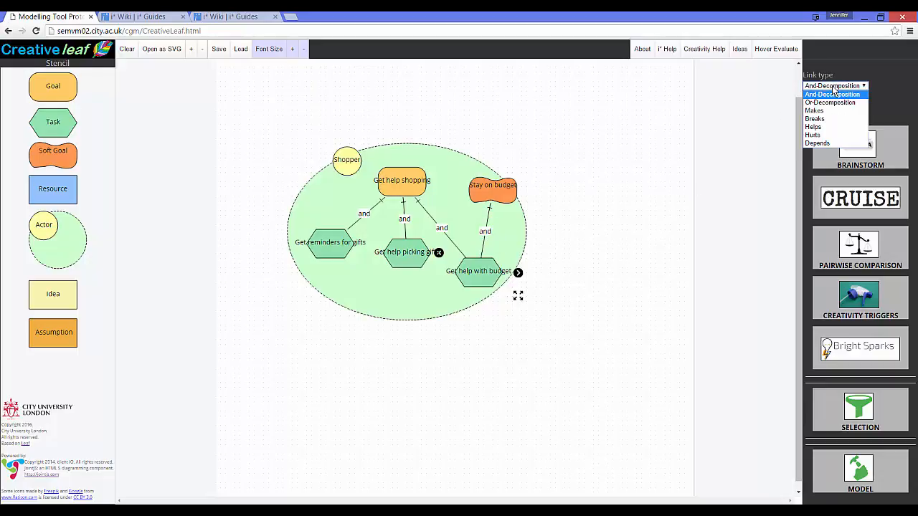
{"action": "left_click", "coordinate": [822, 130]}
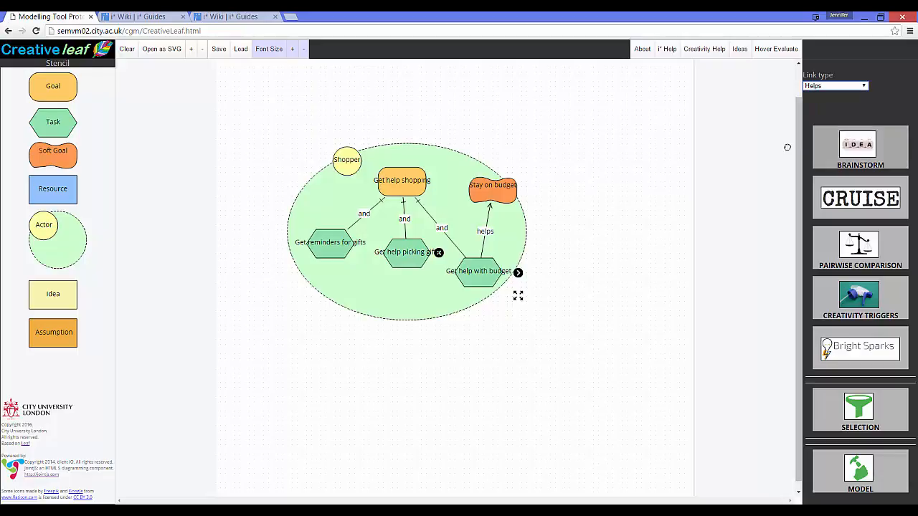
- Link "Get help picking gifts" to "Stay on budget" as Helps, and bend the link so its label clears the crossing link
{"action": "left_click_drag", "start_coordinate": [473, 273], "coordinate": [476, 261]}
{"action": "left_click_drag", "start_coordinate": [493, 188], "coordinate": [484, 188]}
{"action": "left_click_drag", "start_coordinate": [406, 250], "coordinate": [473, 187]}
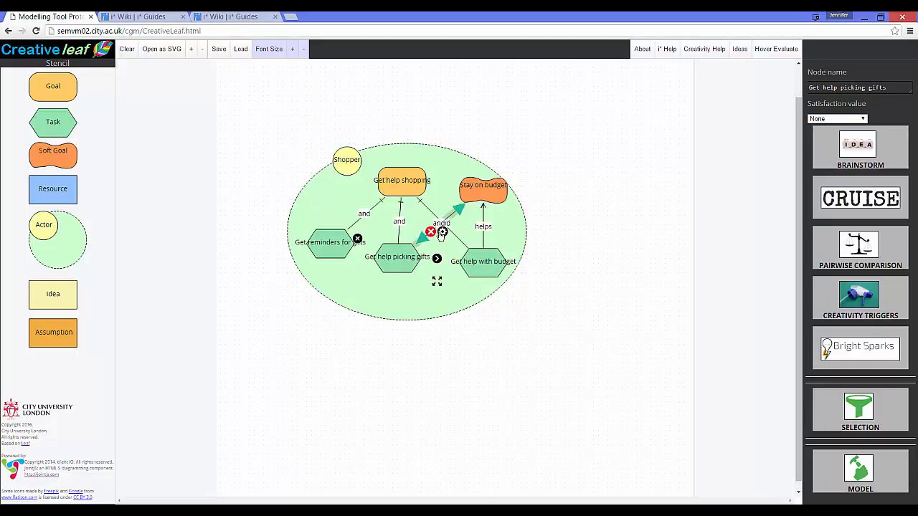
{"action": "left_click", "coordinate": [439, 231]}
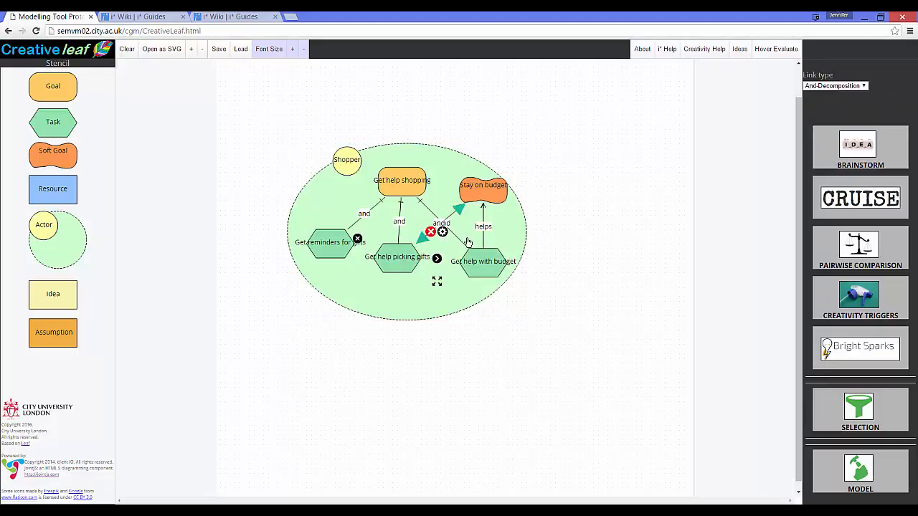
{"action": "left_click", "coordinate": [832, 86]}
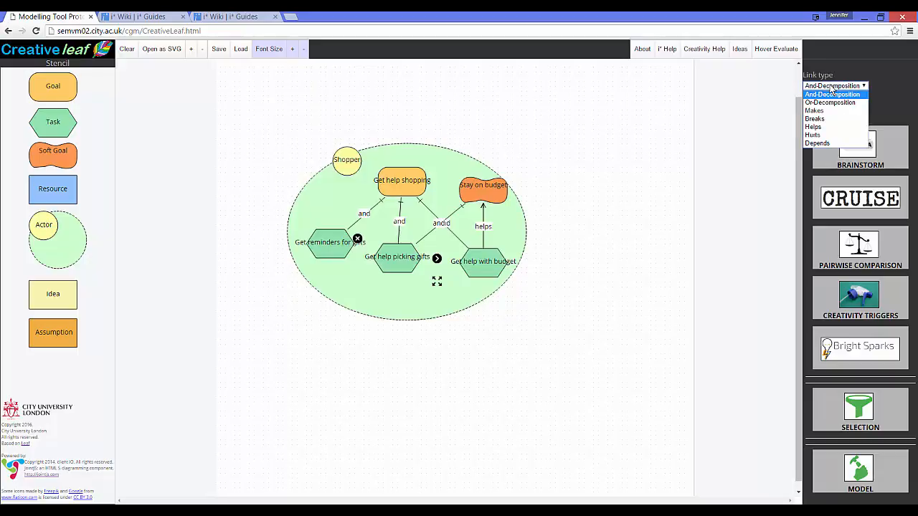
{"action": "left_click", "coordinate": [814, 127]}
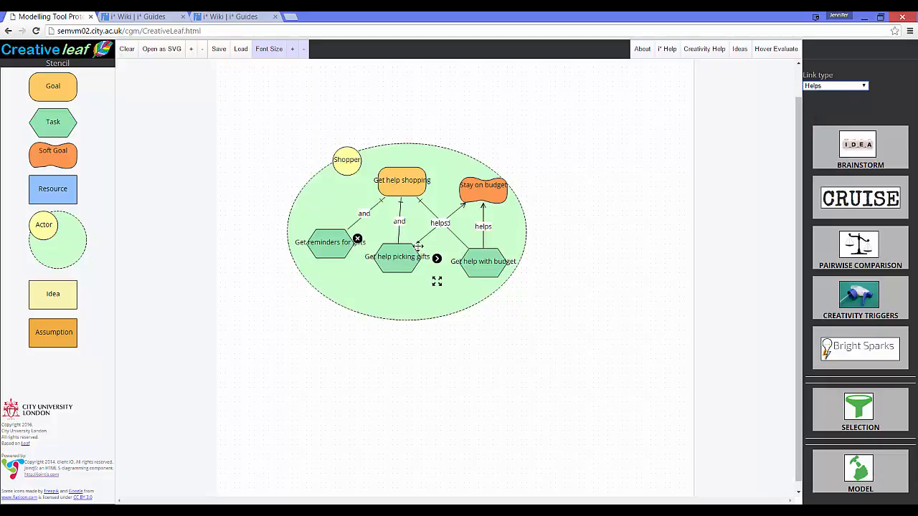
{"action": "left_click_drag", "start_coordinate": [449, 215], "coordinate": [430, 201]}
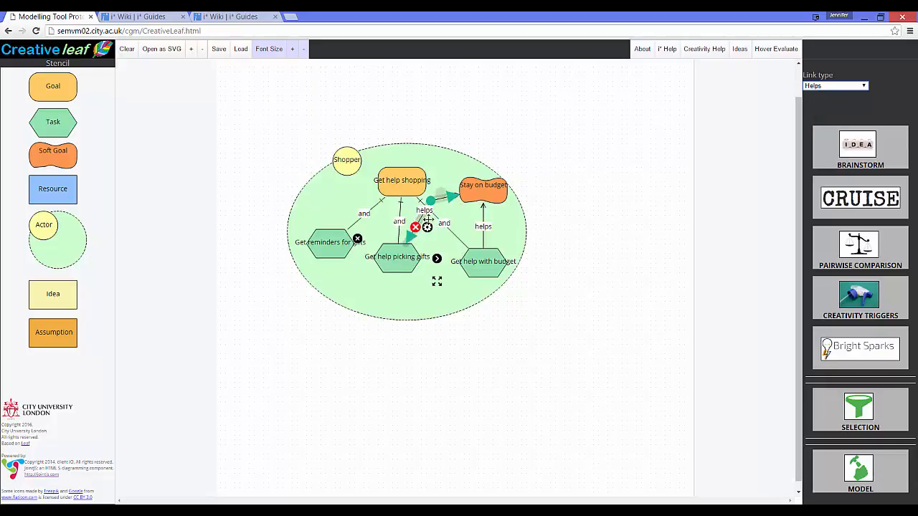
{"action": "left_click", "coordinate": [390, 261]}
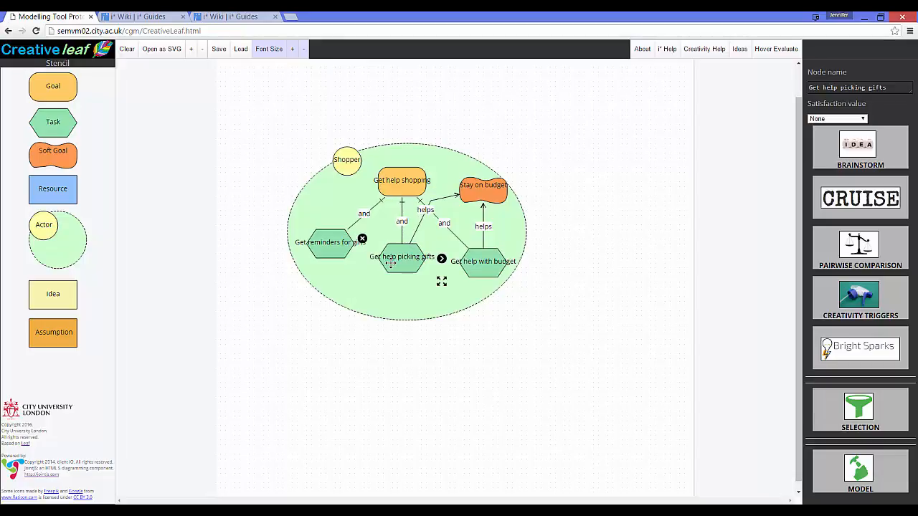
- Enlarge the Shopper actor boundary to leave room below the tasks and shift the whole actor up and left
{"action": "left_click", "coordinate": [366, 289]}
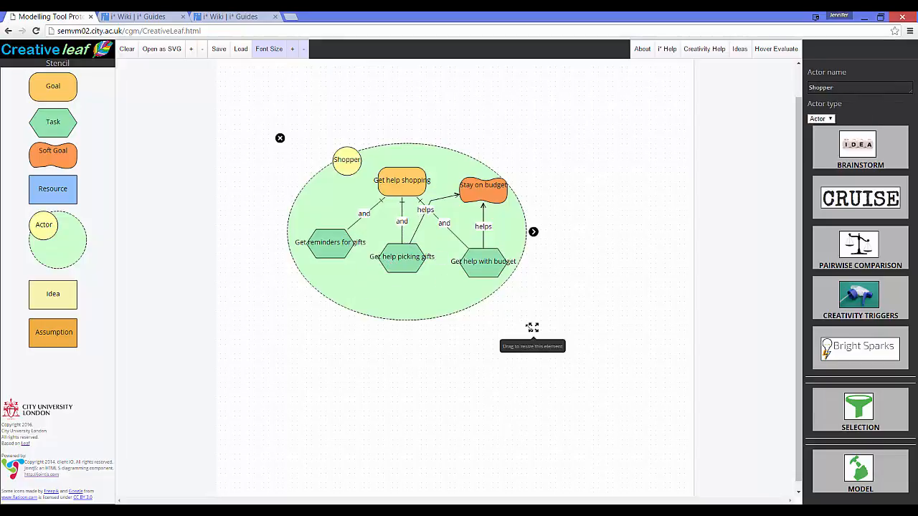
{"action": "left_click_drag", "start_coordinate": [532, 325], "coordinate": [566, 368]}
{"action": "left_click_drag", "start_coordinate": [465, 328], "coordinate": [435, 321]}
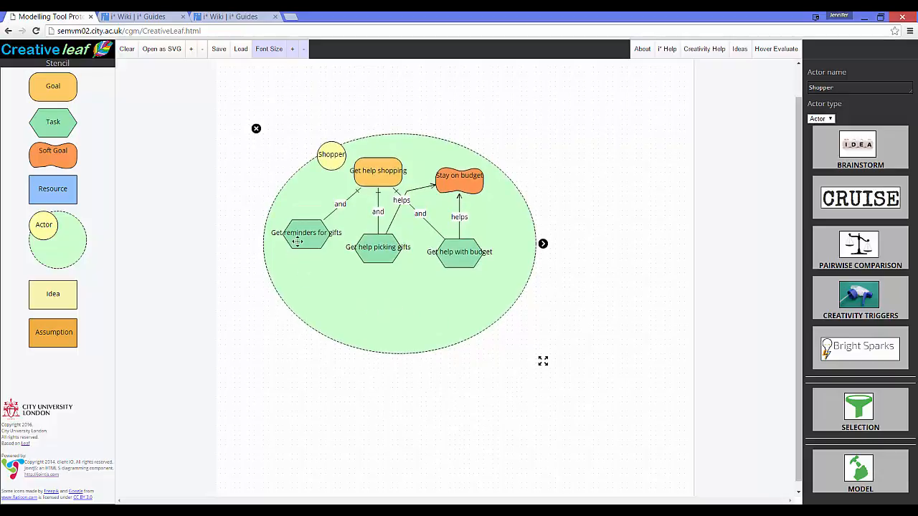
- Shift "Get reminders for gifts" slightly right and add a task named "Get weekly reminders" below the existing tasks
{"action": "left_click_drag", "start_coordinate": [298, 246], "coordinate": [303, 245]}
{"action": "left_click_drag", "start_coordinate": [67, 119], "coordinate": [354, 299]}
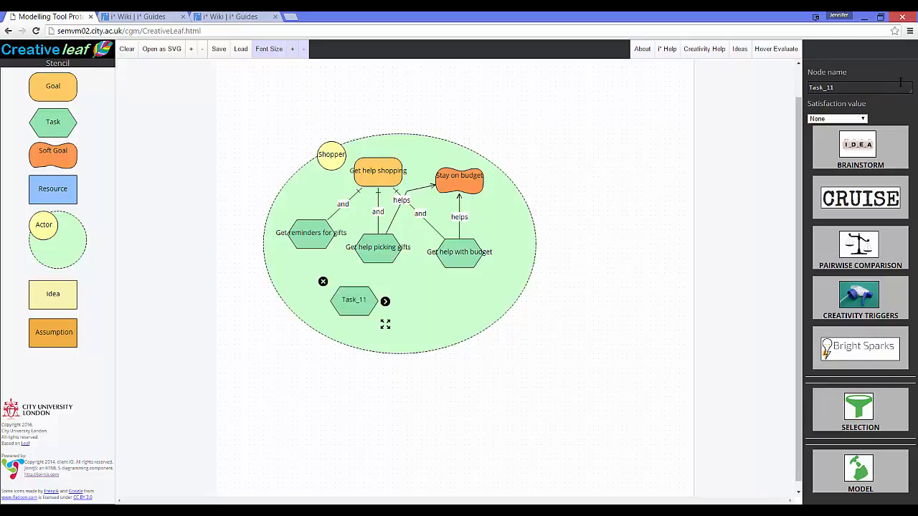
{"action": "double_click", "coordinate": [852, 87]}
{"action": "type", "text": "Ge"}
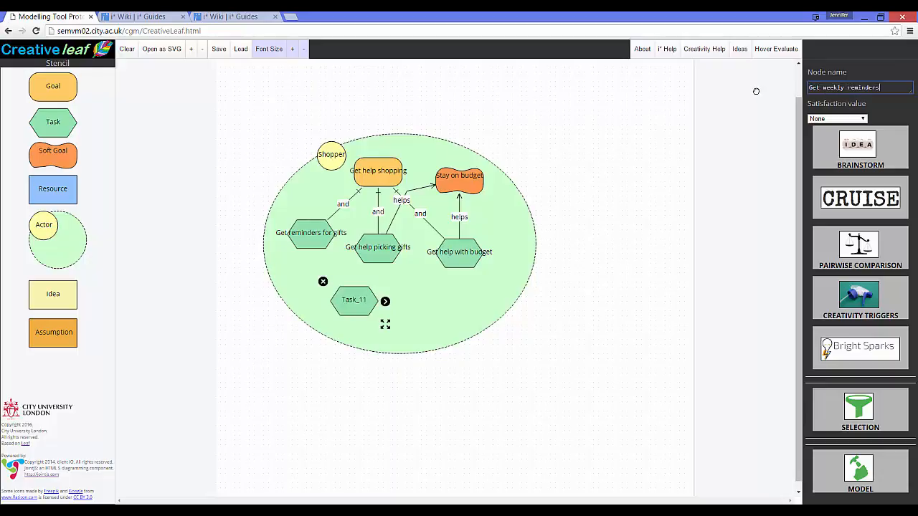
{"action": "type", "text": "t weekly reminders"}
{"action": "key", "text": "Return"}
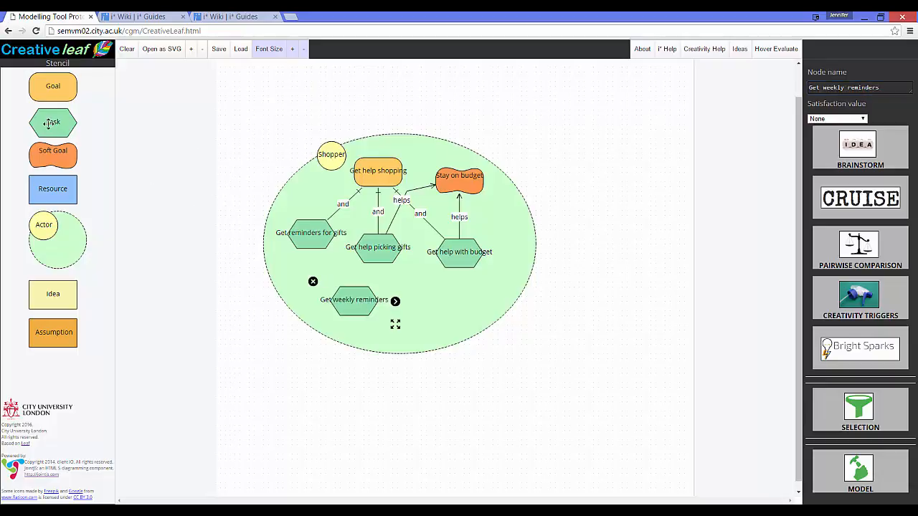
- Add a task named "Get daily reminders" below "Get reminders for gifts", left of the weekly reminders task
{"action": "left_click_drag", "start_coordinate": [49, 122], "coordinate": [297, 280]}
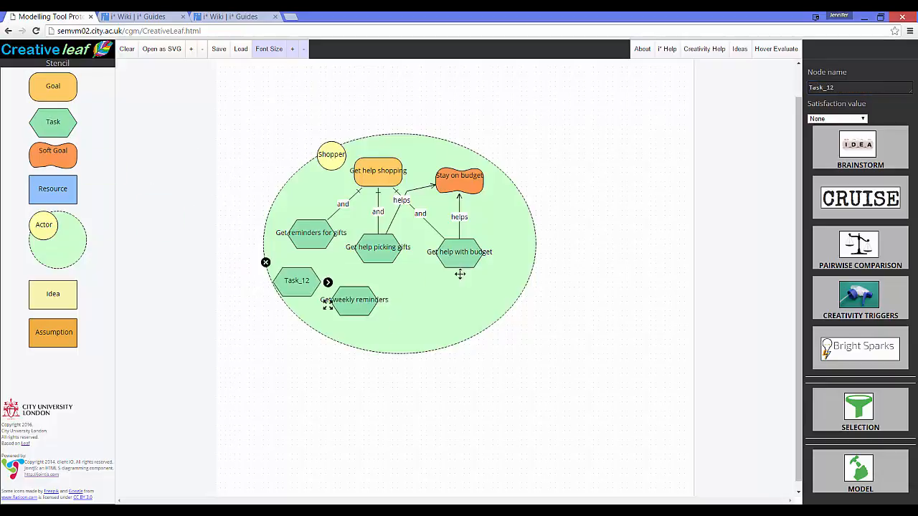
{"action": "double_click", "coordinate": [859, 87]}
{"action": "type", "text": "Get daily reminders"}
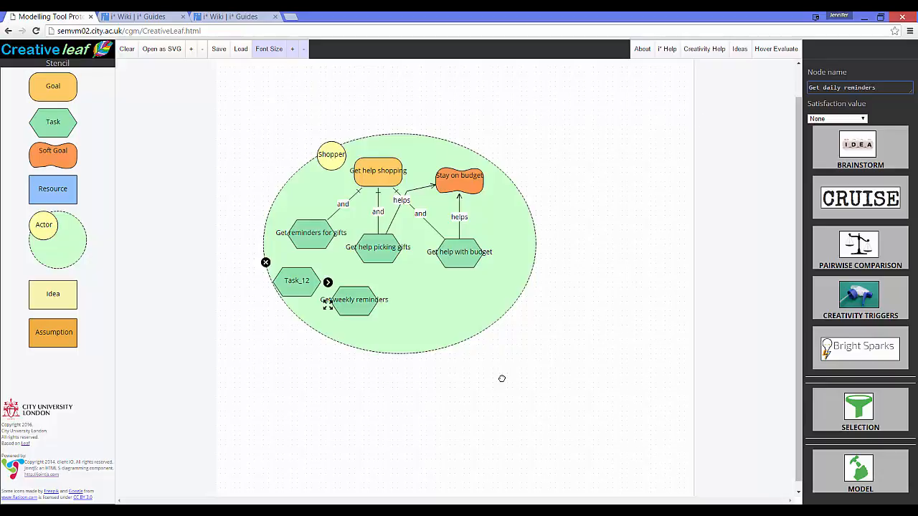
{"action": "key", "text": "Return"}
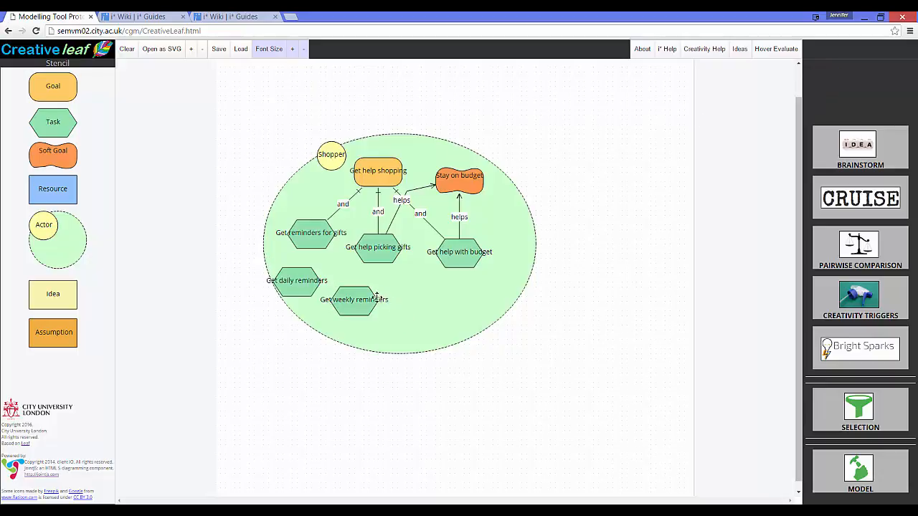
- Move "Get weekly reminders" right and link both the weekly and daily reminder tasks to "Get reminders for gifts"
{"action": "left_click_drag", "start_coordinate": [375, 298], "coordinate": [316, 240]}
{"action": "left_click", "coordinate": [315, 279]}
{"action": "left_click_drag", "start_coordinate": [334, 282], "coordinate": [316, 241]}
- Set the links from the weekly and daily reminder tasks to Or-Decomposition, moving "Get daily reminders" slightly down
{"action": "left_click", "coordinate": [360, 281]}
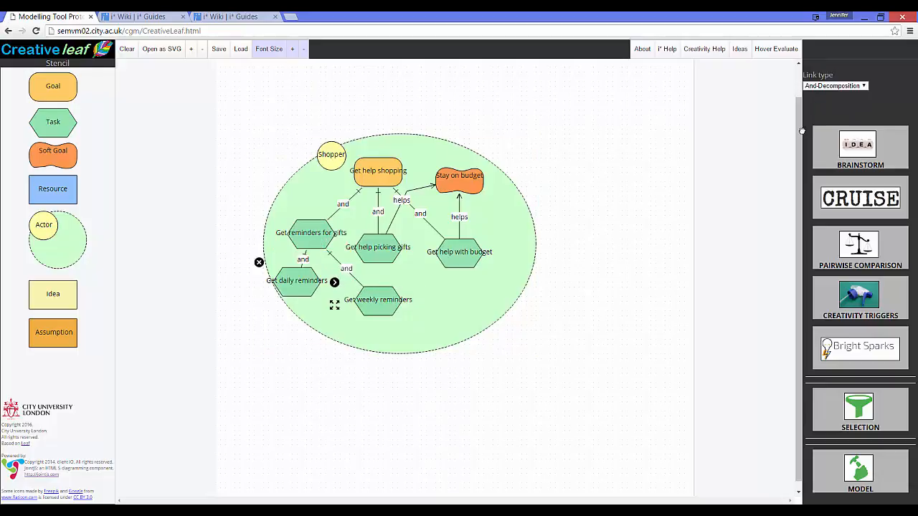
{"action": "left_click", "coordinate": [835, 85]}
{"action": "left_click", "coordinate": [829, 101]}
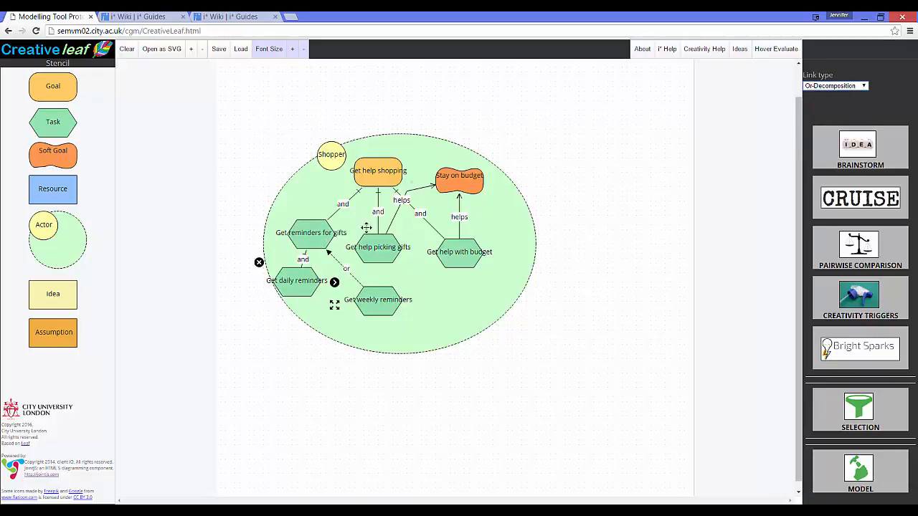
{"action": "left_click_drag", "start_coordinate": [302, 278], "coordinate": [308, 280]}
{"action": "left_click", "coordinate": [309, 265]}
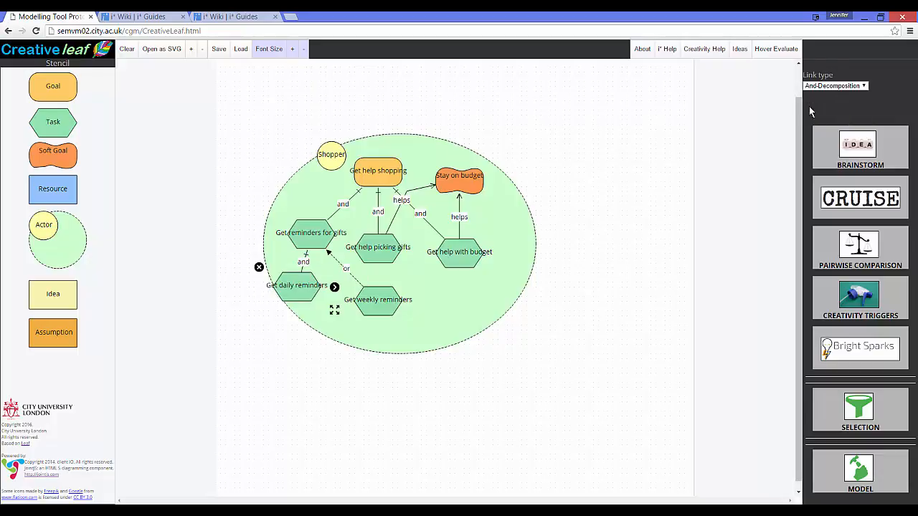
{"action": "left_click", "coordinate": [836, 85]}
{"action": "left_click", "coordinate": [829, 101]}
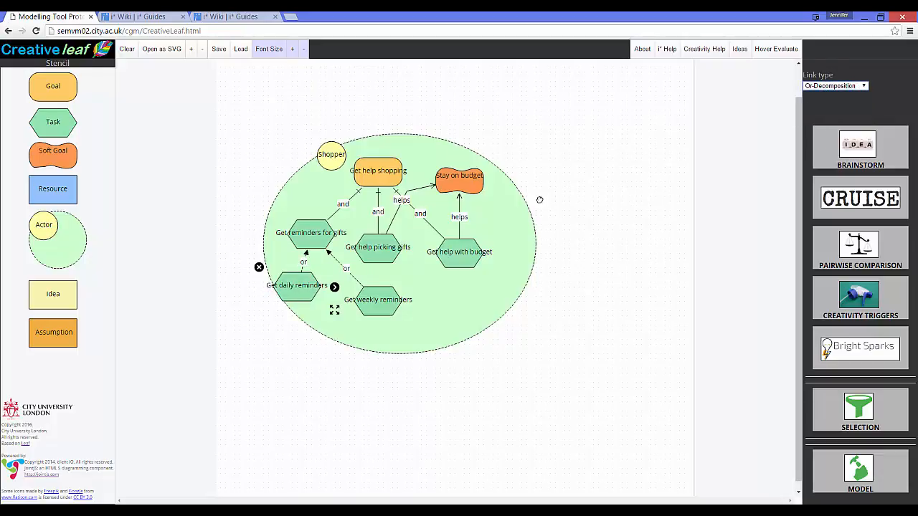
- Space out the reminder tasks by moving the daily and weekly ones down and right and their parent task slightly down
{"action": "left_click_drag", "start_coordinate": [362, 301], "coordinate": [367, 296]}
{"action": "left_click_drag", "start_coordinate": [307, 291], "coordinate": [321, 310]}
{"action": "left_click_drag", "start_coordinate": [392, 303], "coordinate": [401, 320]}
{"action": "left_click_drag", "start_coordinate": [320, 238], "coordinate": [320, 248]}
- Add a soft goal named "Fun to use" left of the "Get help shopping" goal, above "Get reminders for gifts"
{"action": "left_click_drag", "start_coordinate": [50, 157], "coordinate": [315, 189]}
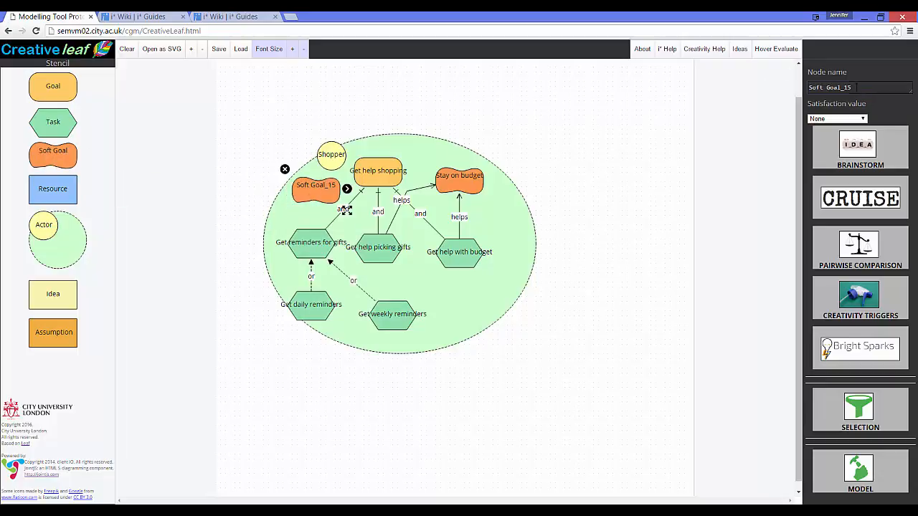
{"action": "triple_click", "coordinate": [812, 87]}
{"action": "type", "text": "Fun to use"}
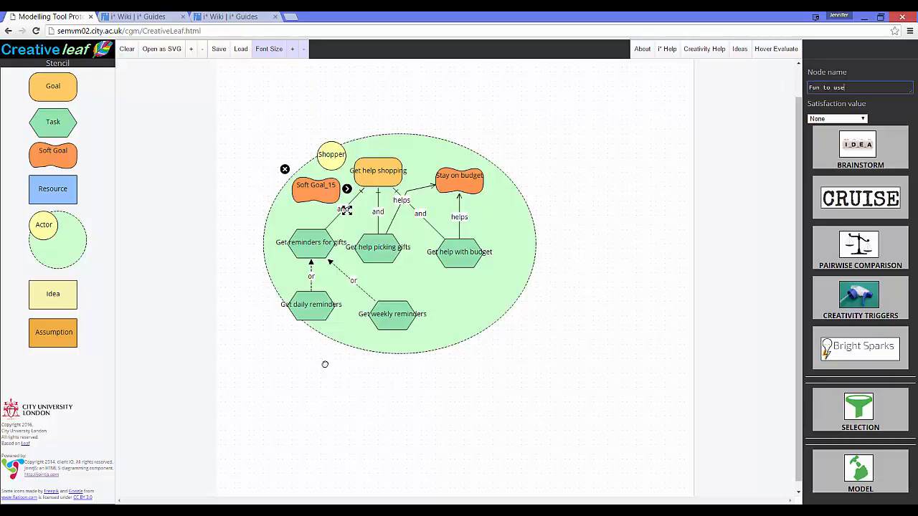
{"action": "left_click", "coordinate": [316, 353]}
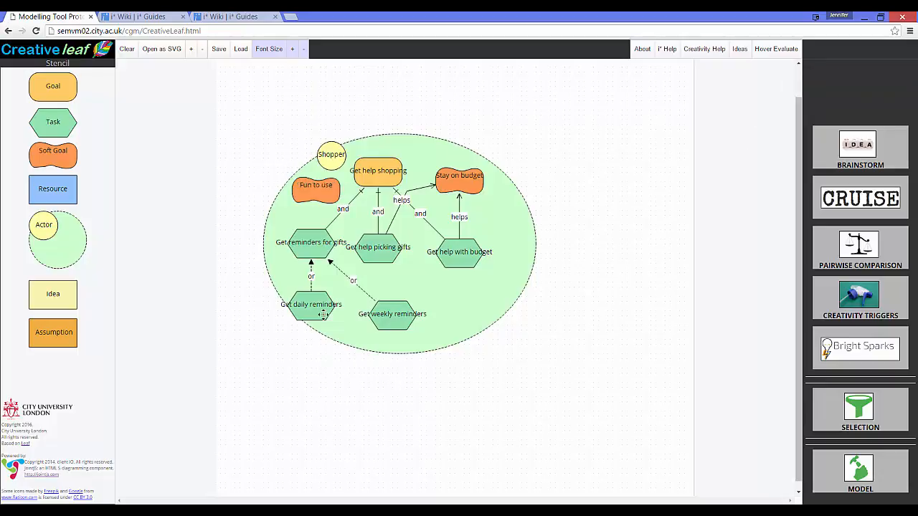
- Link "Get daily reminders" to "Fun to use" as Hurts, bend the link around the parent task, and nudge both reminder subtasks down
{"action": "left_click", "coordinate": [312, 304]}
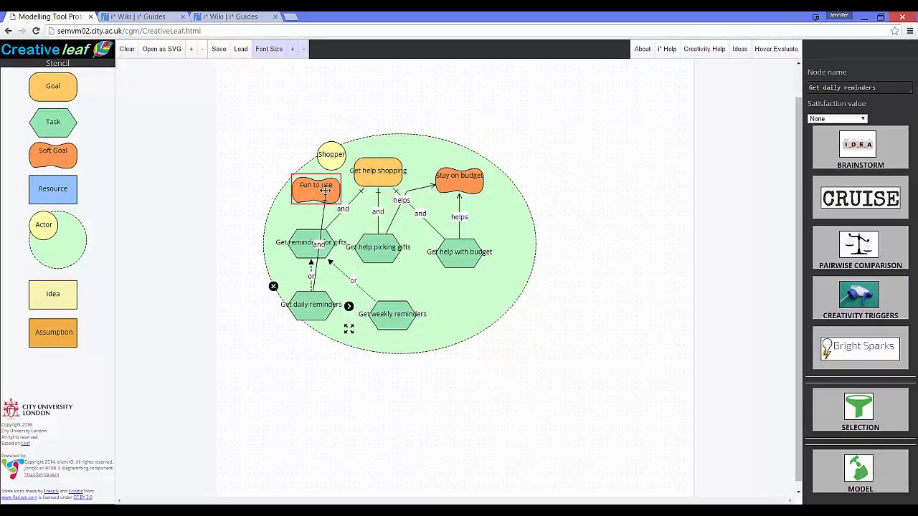
{"action": "left_click", "coordinate": [314, 246]}
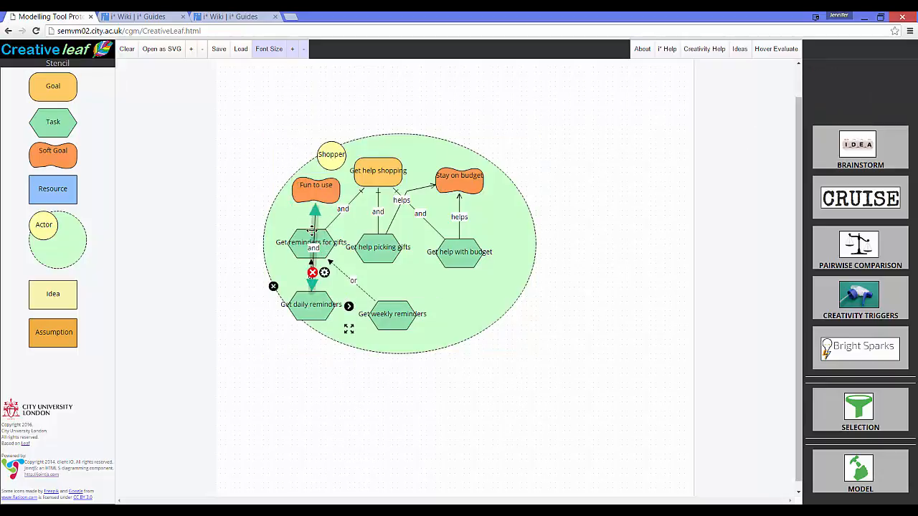
{"action": "left_click_drag", "start_coordinate": [313, 247], "coordinate": [257, 244]}
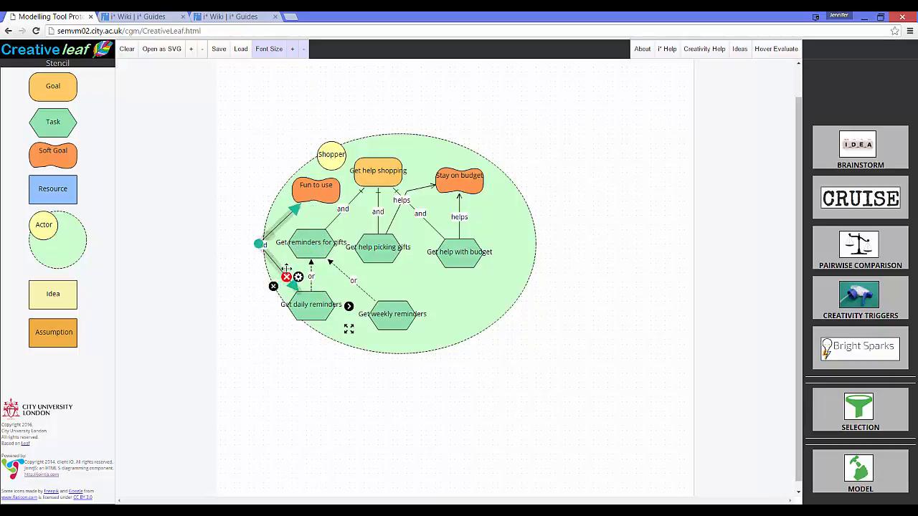
{"action": "left_click", "coordinate": [297, 278]}
{"action": "left_click", "coordinate": [850, 85]}
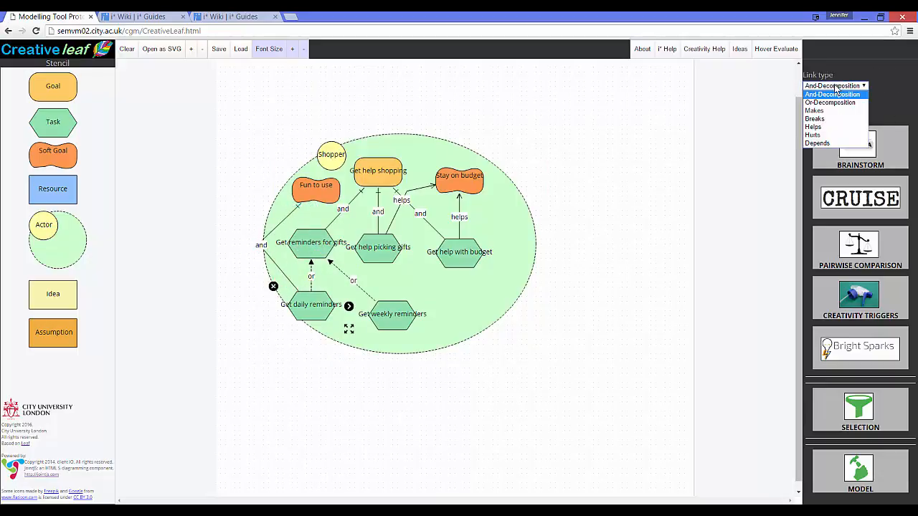
{"action": "left_click", "coordinate": [825, 144]}
{"action": "left_click_drag", "start_coordinate": [331, 311], "coordinate": [323, 322]}
{"action": "left_click_drag", "start_coordinate": [385, 318], "coordinate": [385, 323]}
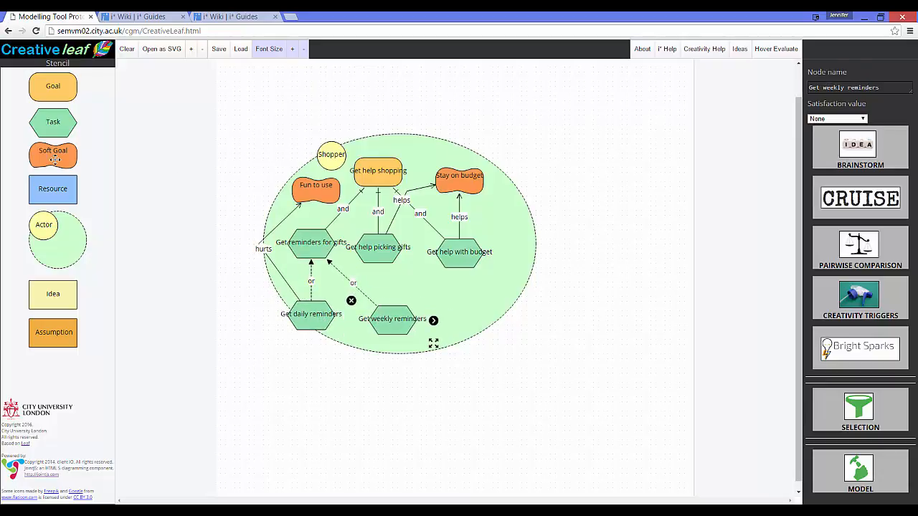
- Add a soft goal below and right of "Stay on budget" and try to name it "Remember gifts"
{"action": "left_click_drag", "start_coordinate": [54, 157], "coordinate": [497, 212]}
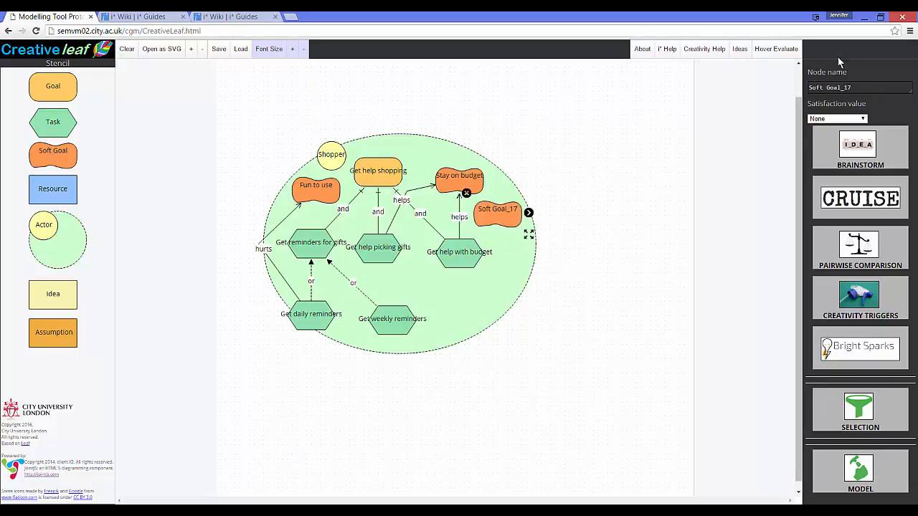
{"action": "triple_click", "coordinate": [859, 89]}
{"action": "type", "text": "re"}
{"action": "left_click", "coordinate": [465, 293]}
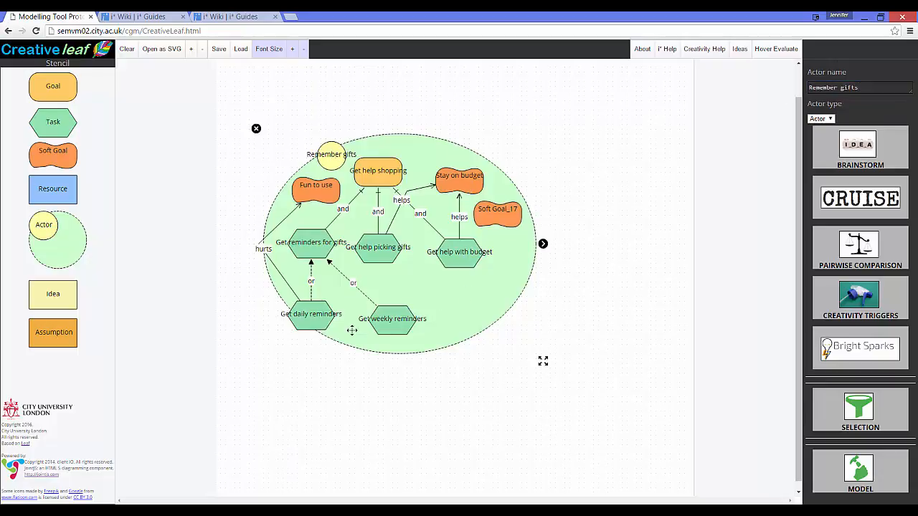
- Link "Get daily reminders" to the new soft goal below "Stay on budget"
{"action": "left_click", "coordinate": [310, 309]}
{"action": "left_click_drag", "start_coordinate": [348, 315], "coordinate": [507, 219]}
{"action": "left_click", "coordinate": [492, 178]}
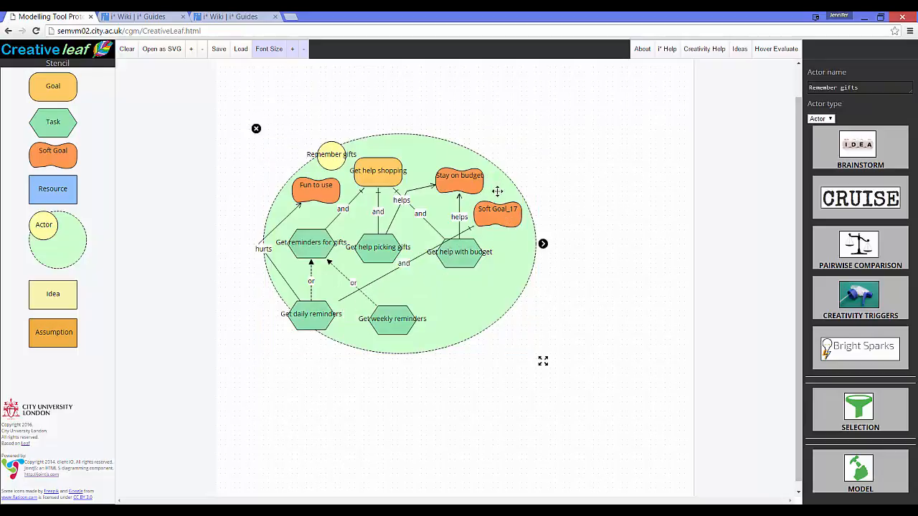
- Rename the actor back to "Shopper"
{"action": "left_click", "coordinate": [839, 87]}
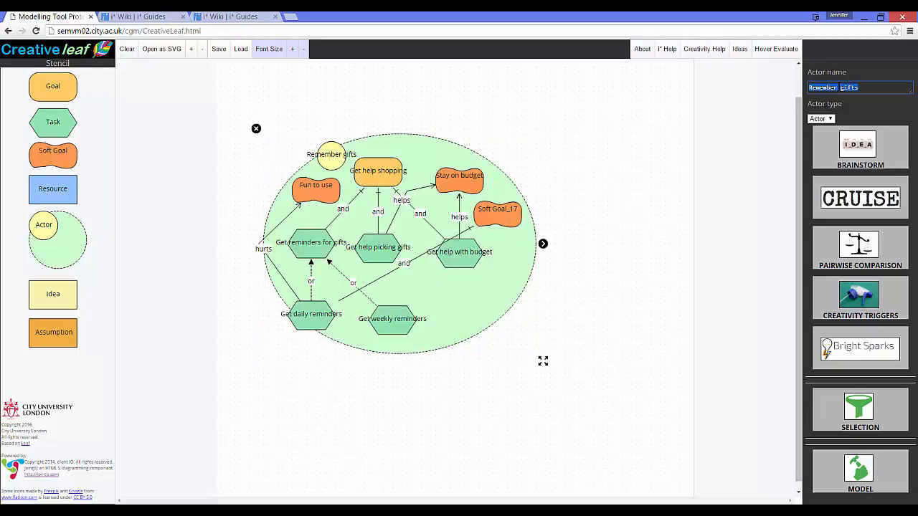
{"action": "type", "text": "Shopper"}
{"action": "left_click", "coordinate": [596, 204]}
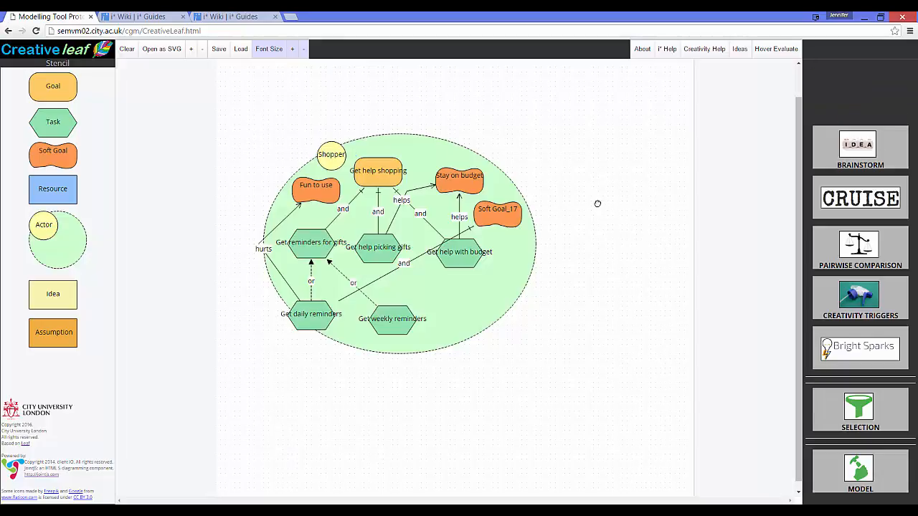
- Name the unnamed soft goal below "Stay on budget" "Remember gifts"
{"action": "left_click", "coordinate": [503, 210]}
{"action": "left_click_drag", "start_coordinate": [869, 89], "coordinate": [785, 91]}
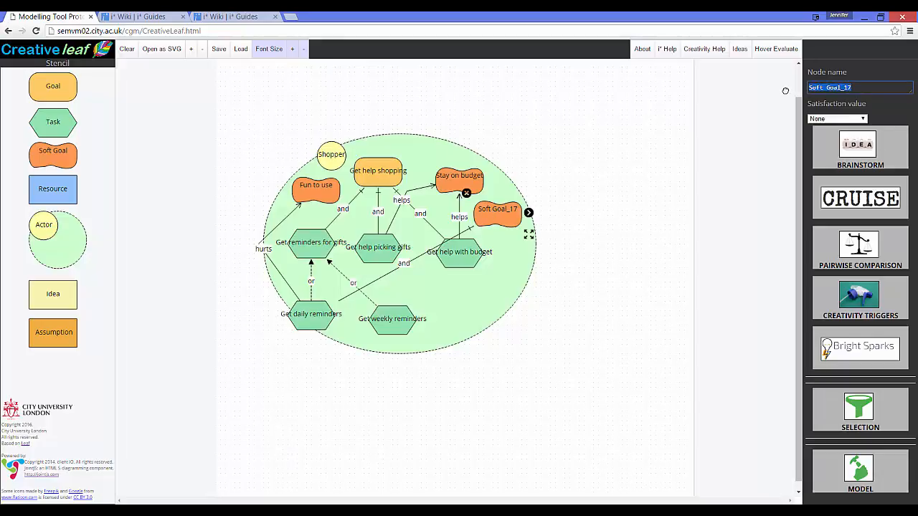
{"action": "type", "text": "Remember gifts"}
{"action": "left_click", "coordinate": [559, 279]}
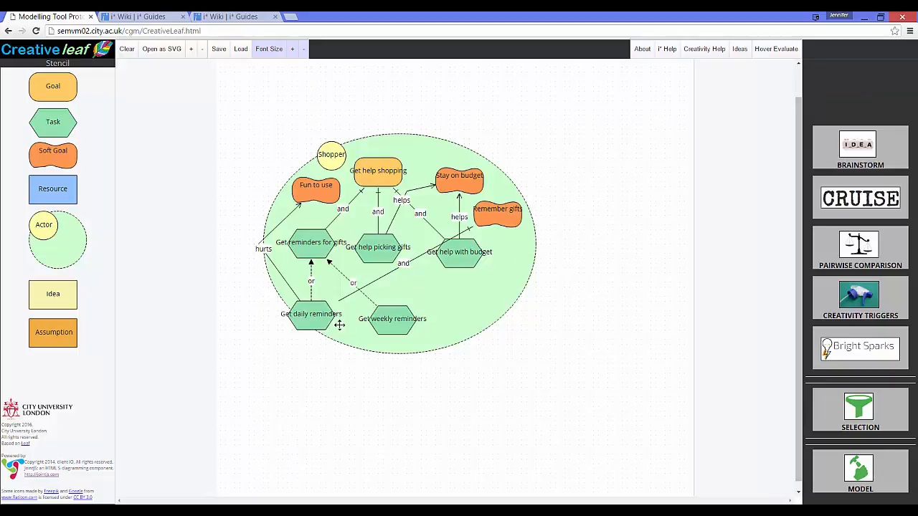
- Reroute the link from "Get daily reminders" to "Remember gifts" below the budget task, set it to Makes, and shift both reminder subtasks right
{"action": "left_click_drag", "start_coordinate": [316, 316], "coordinate": [336, 310]}
{"action": "left_click_drag", "start_coordinate": [404, 266], "coordinate": [499, 273]}
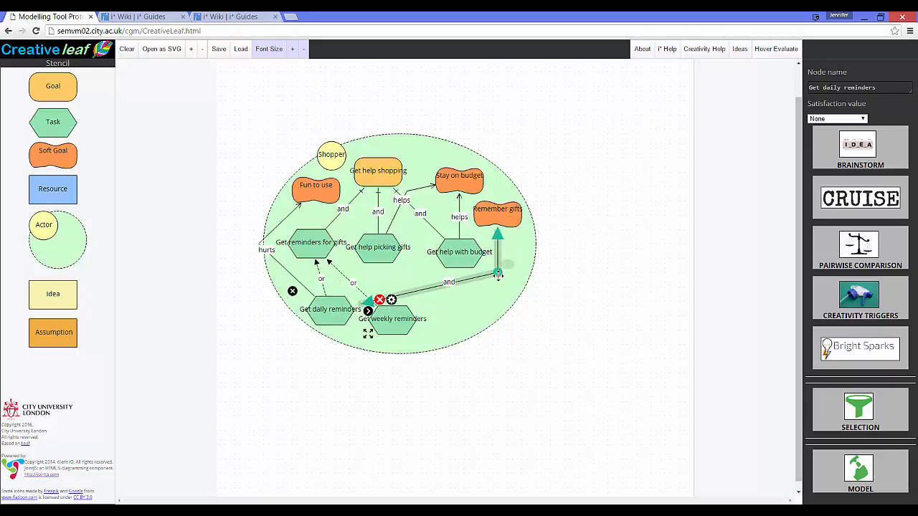
{"action": "left_click", "coordinate": [496, 271]}
{"action": "left_click", "coordinate": [828, 88]}
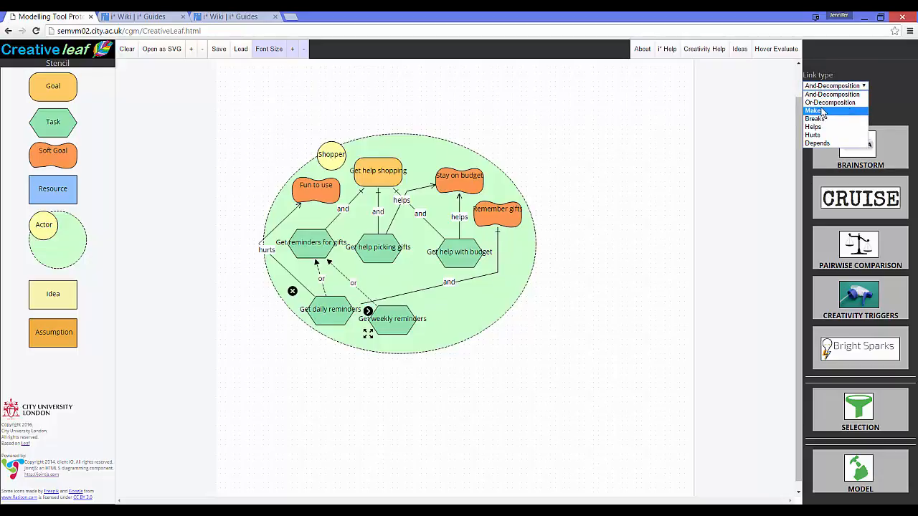
{"action": "left_click", "coordinate": [814, 110]}
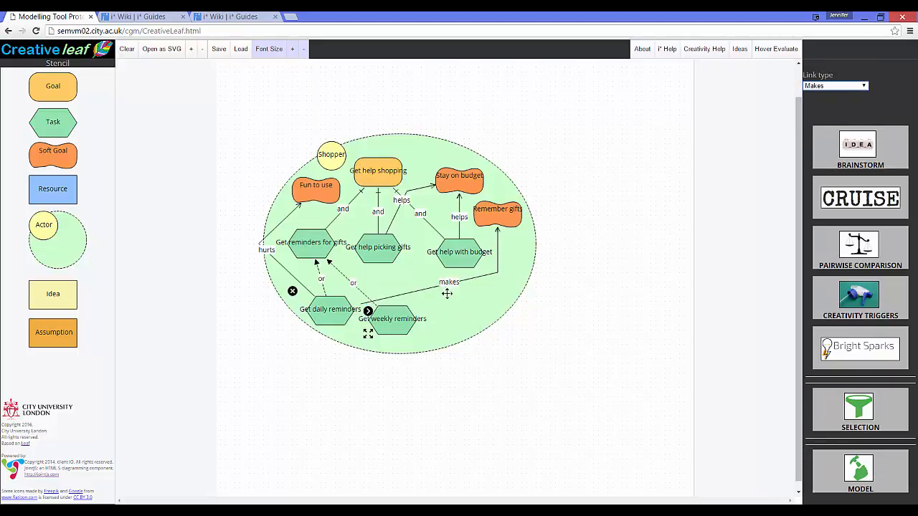
{"action": "left_click_drag", "start_coordinate": [402, 326], "coordinate": [416, 326]}
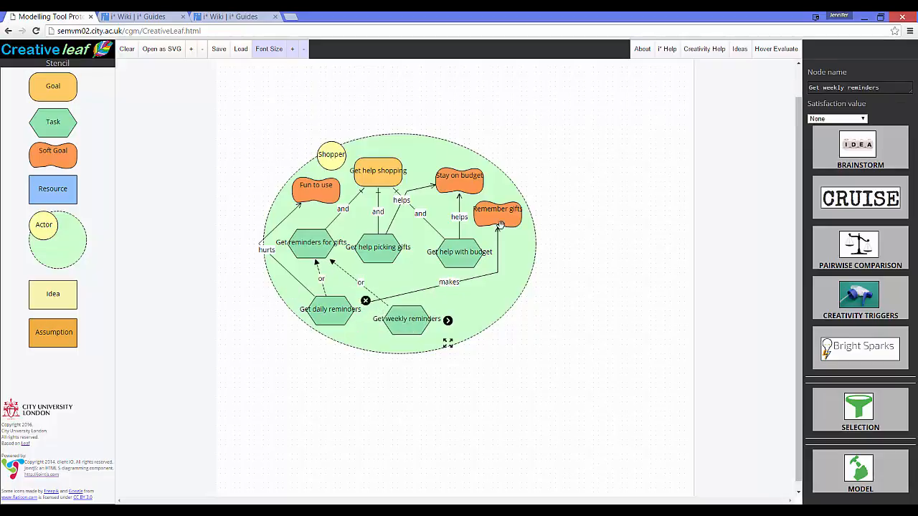
- Shift the Shopper actor up and left and add an actor named "Shopper Helper" to its right
{"action": "left_click_drag", "start_coordinate": [501, 188], "coordinate": [471, 176]}
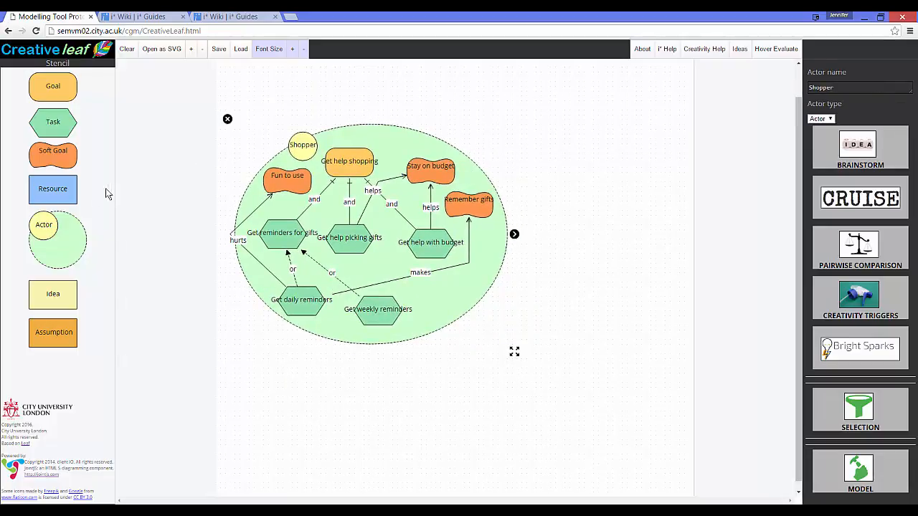
{"action": "left_click_drag", "start_coordinate": [52, 231], "coordinate": [619, 175]}
{"action": "left_click_drag", "start_coordinate": [862, 87], "coordinate": [802, 87]}
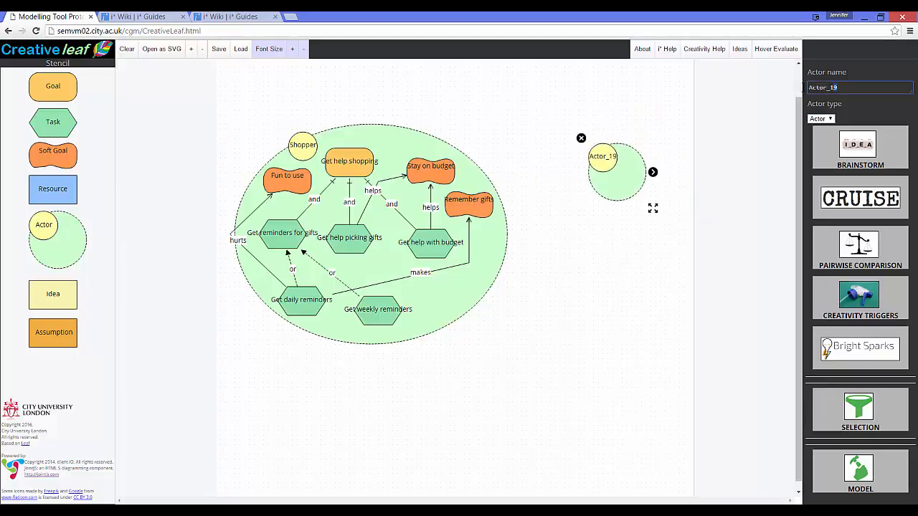
{"action": "type", "text": "Shopper Helper"}
{"action": "left_click", "coordinate": [659, 253]}
- Enlarge the Shopper Helper boundary to nearly the height of the Shopper actor and move it closer to Shopper
{"action": "left_click", "coordinate": [620, 176]}
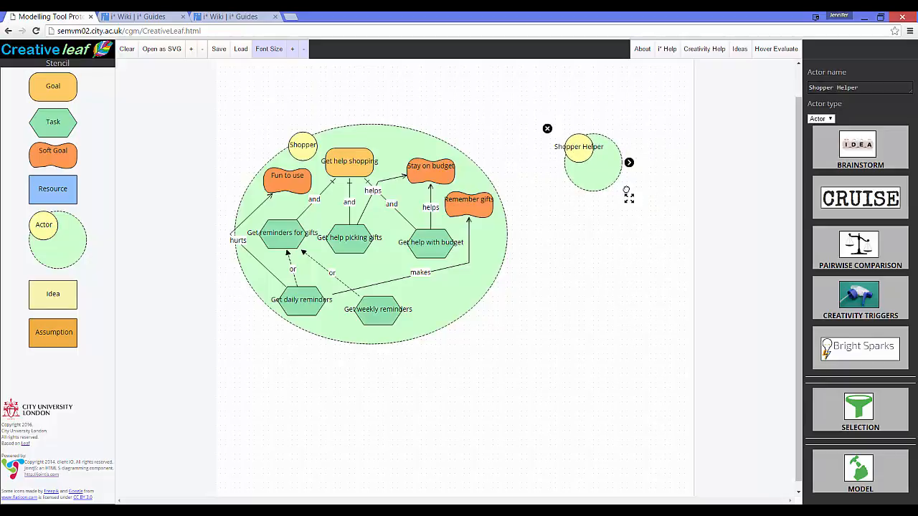
{"action": "left_click_drag", "start_coordinate": [628, 199], "coordinate": [780, 346]}
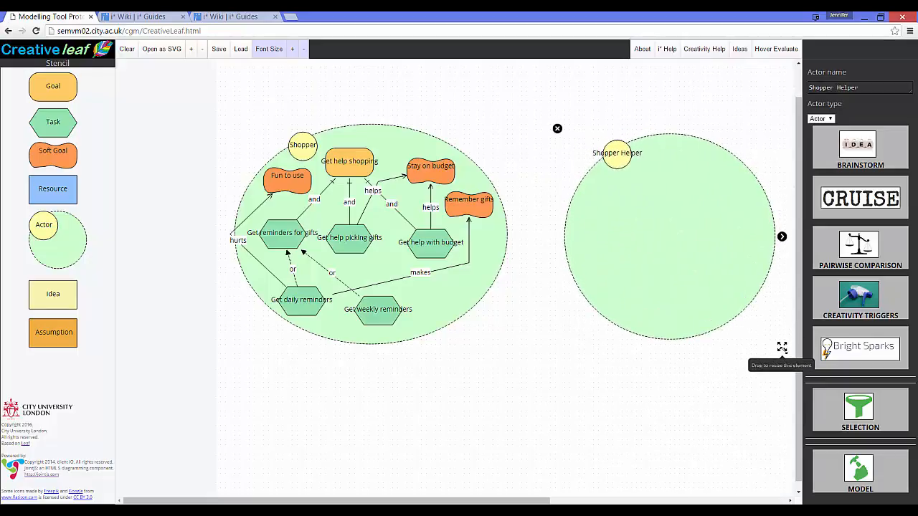
{"action": "left_click_drag", "start_coordinate": [705, 252], "coordinate": [695, 253]}
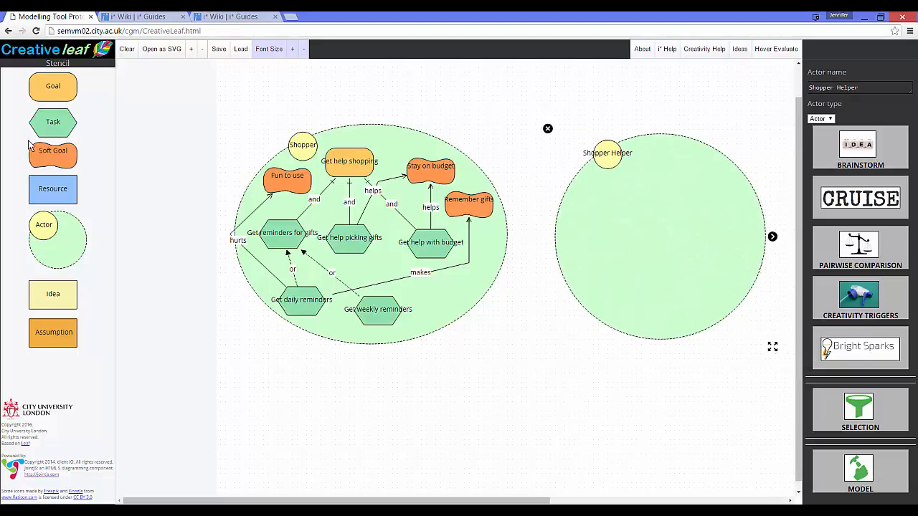
- Add a goal named "Create Shopper Helper" inside the Shopper Helper actor and shift it slightly down and left
{"action": "left_click_drag", "start_coordinate": [52, 91], "coordinate": [670, 198]}
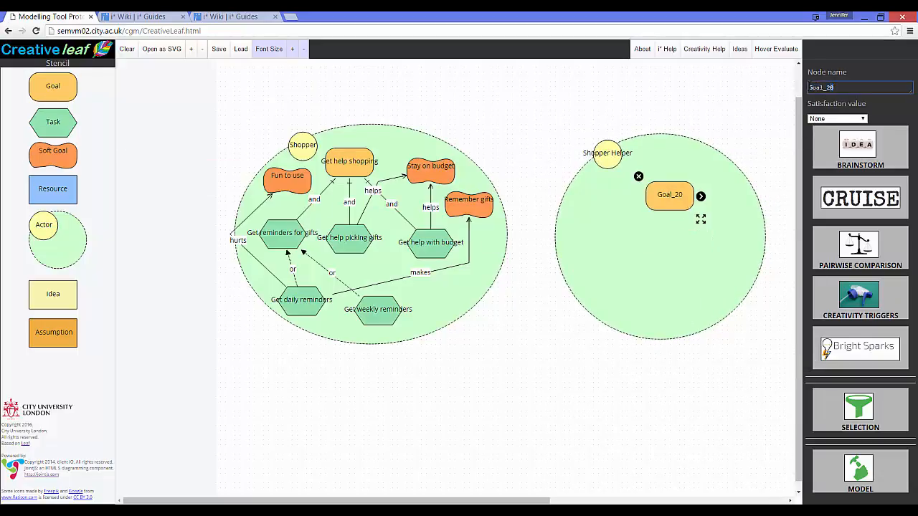
{"action": "double_click", "coordinate": [810, 87]}
{"action": "type", "text": "G"}
{"action": "left_click", "coordinate": [704, 100]}
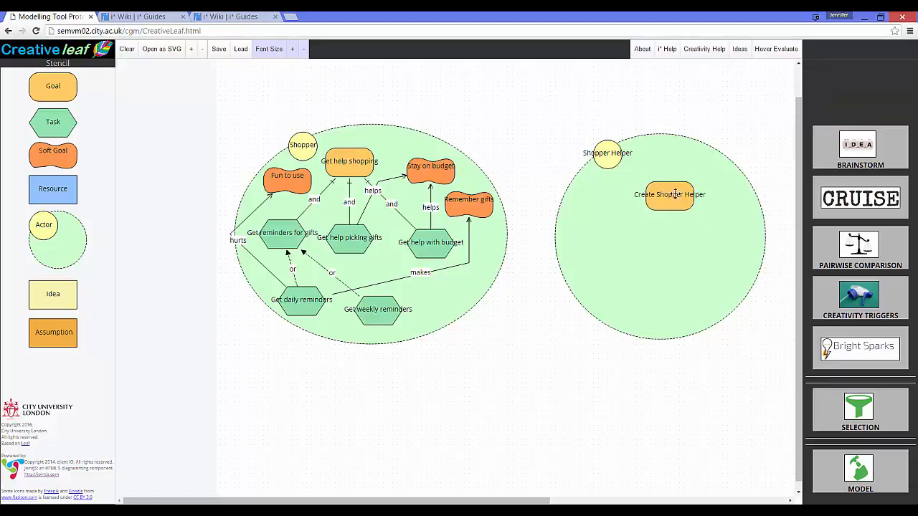
{"action": "left_click", "coordinate": [637, 218]}
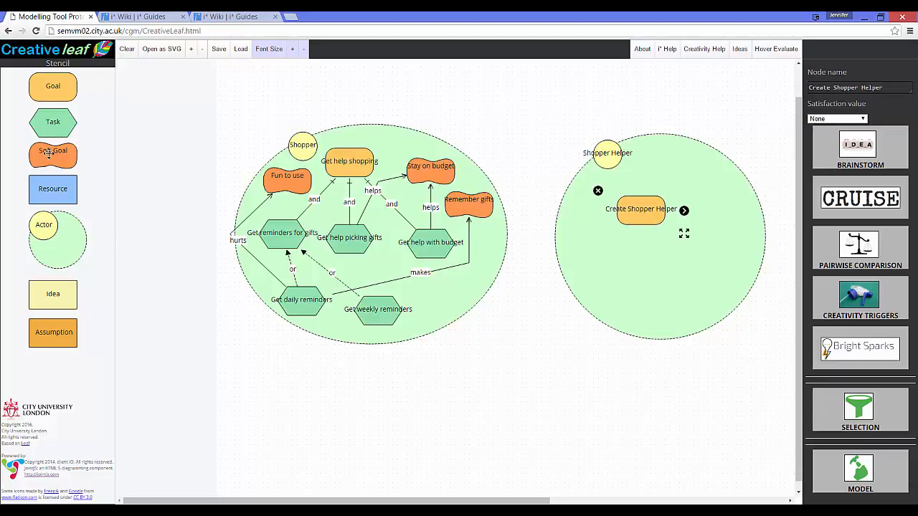
- Add a soft goal named "Profit" above the "Create Shopper Helper" goal and nudge both elements left to arrange them
{"action": "left_click_drag", "start_coordinate": [50, 154], "coordinate": [673, 161]}
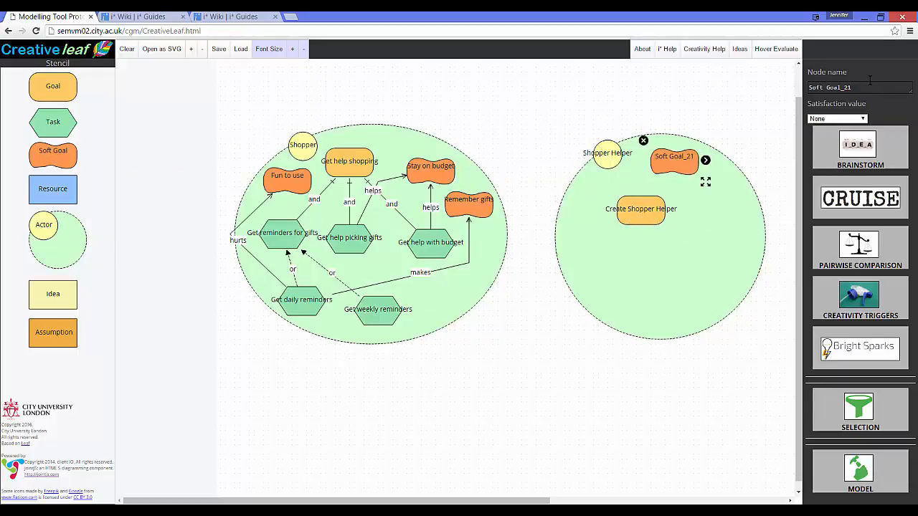
{"action": "triple_click", "coordinate": [859, 87]}
{"action": "type", "text": "P"}
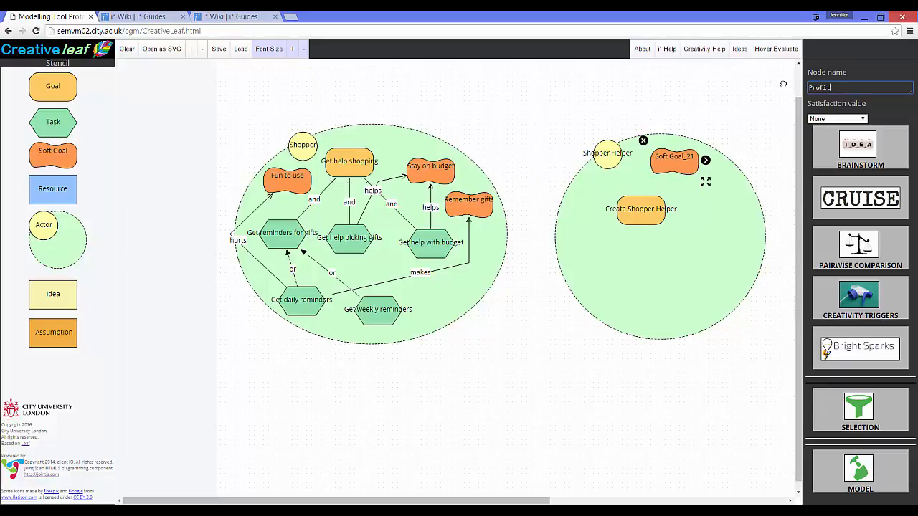
{"action": "type", "text": "rofit"}
{"action": "key", "text": "Return"}
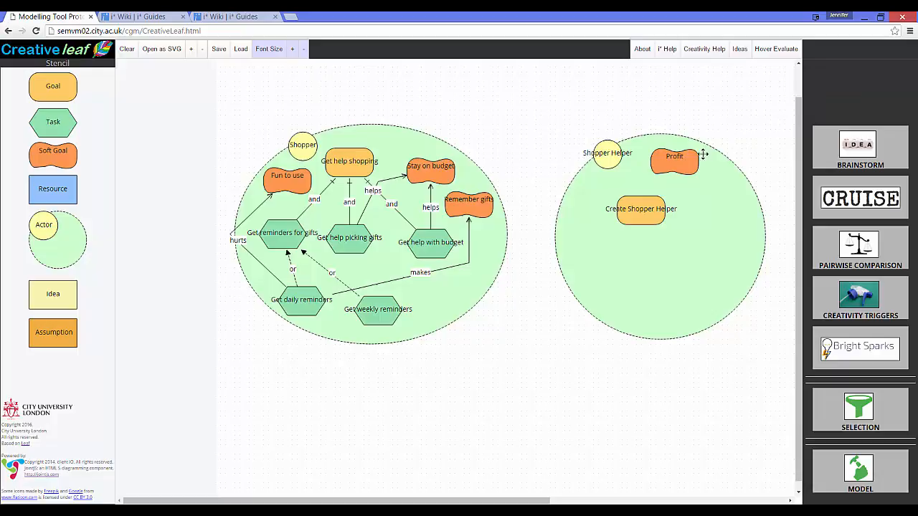
{"action": "left_click", "coordinate": [642, 209]}
{"action": "left_click_drag", "start_coordinate": [676, 159], "coordinate": [671, 169]}
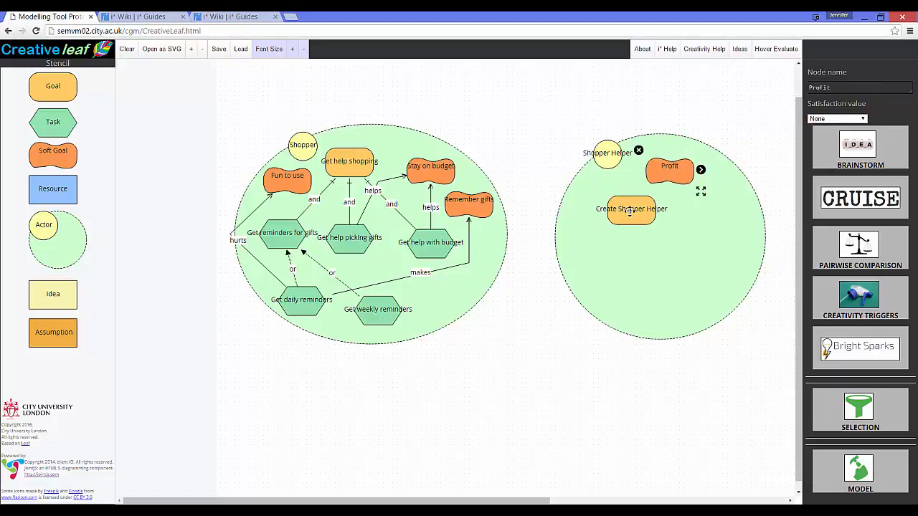
{"action": "left_click_drag", "start_coordinate": [631, 209], "coordinate": [626, 209]}
- Link "Get help shopping" to "Create Shopper Helper" as Depends, bend the link above the Shopper actor, and shift "Profit" right
{"action": "left_click", "coordinate": [351, 161]}
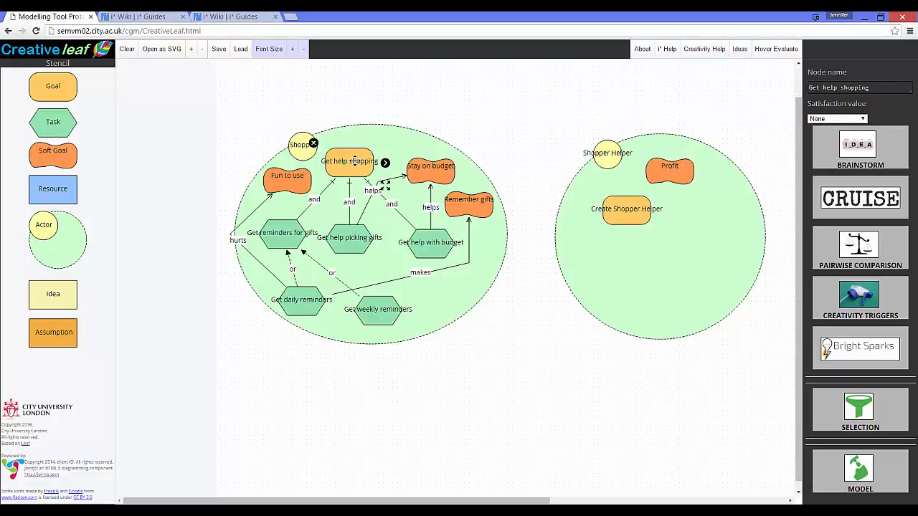
{"action": "left_click_drag", "start_coordinate": [385, 162], "coordinate": [621, 206]}
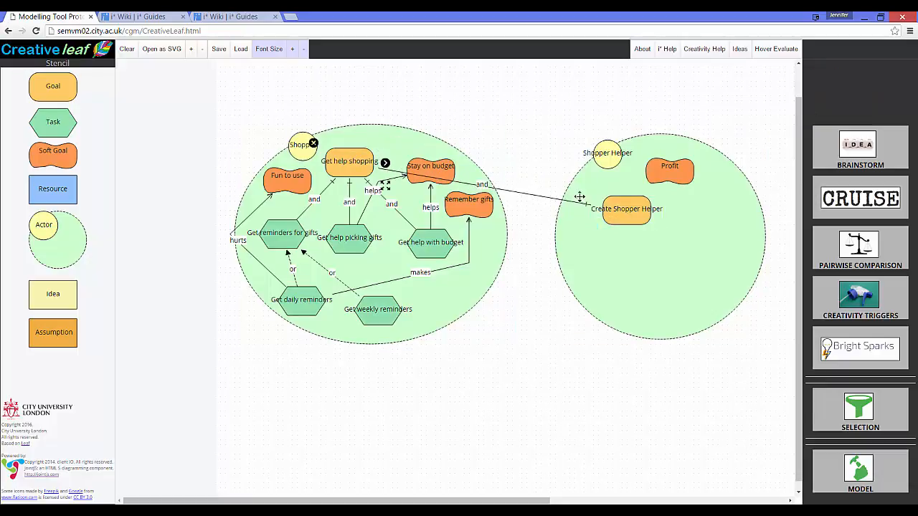
{"action": "left_click", "coordinate": [441, 174]}
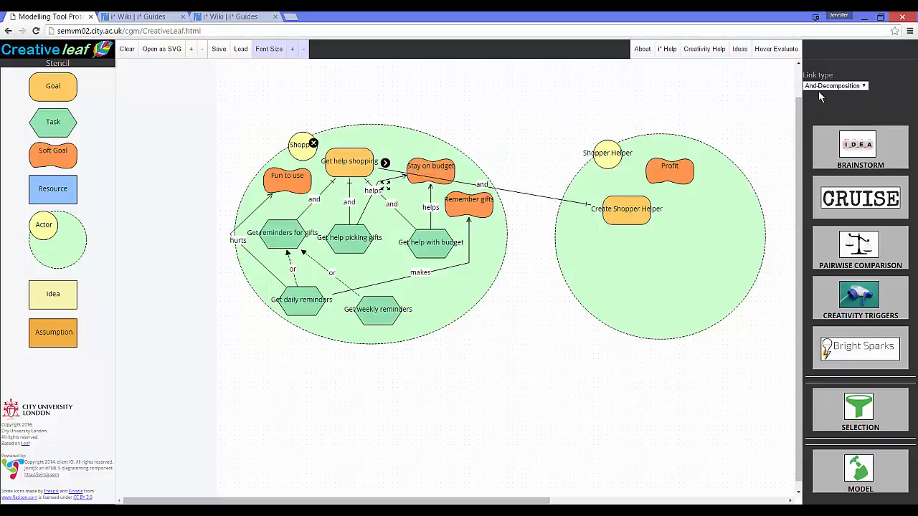
{"action": "left_click", "coordinate": [835, 85]}
{"action": "left_click", "coordinate": [817, 144]}
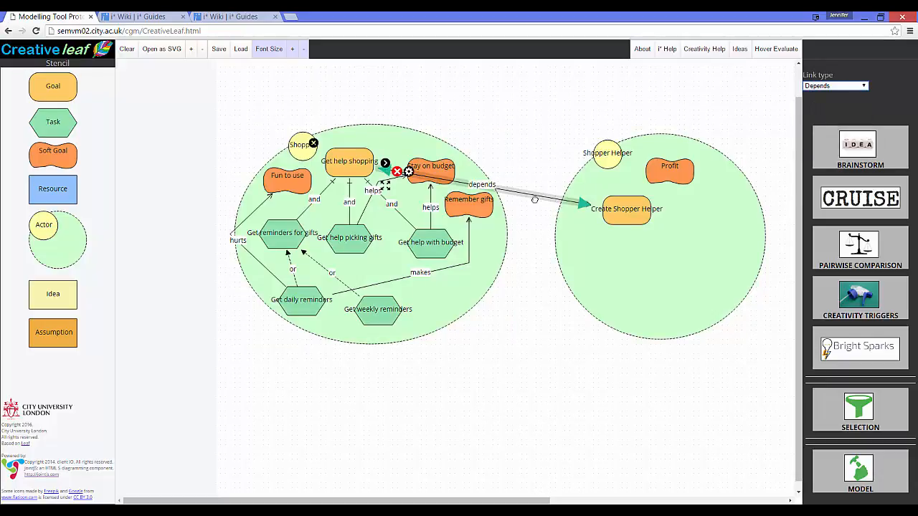
{"action": "left_click_drag", "start_coordinate": [522, 195], "coordinate": [459, 115]}
{"action": "left_click_drag", "start_coordinate": [679, 173], "coordinate": [699, 172]}
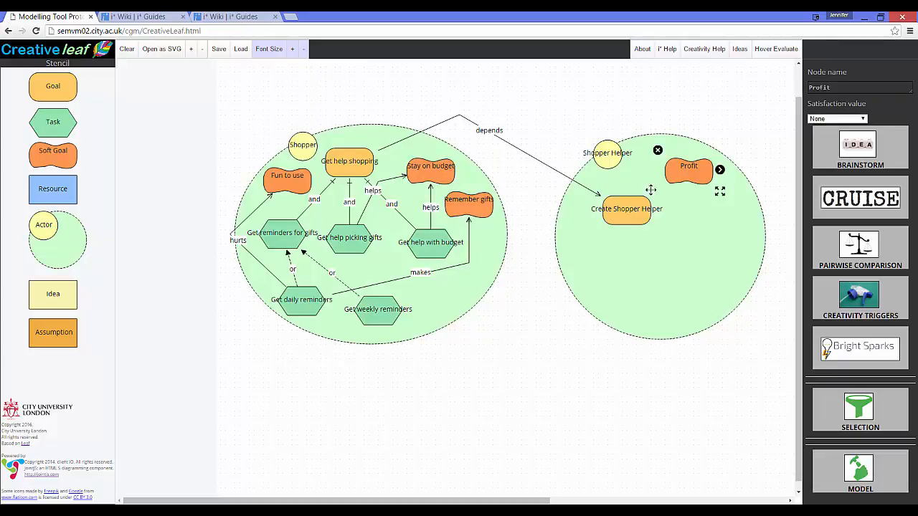